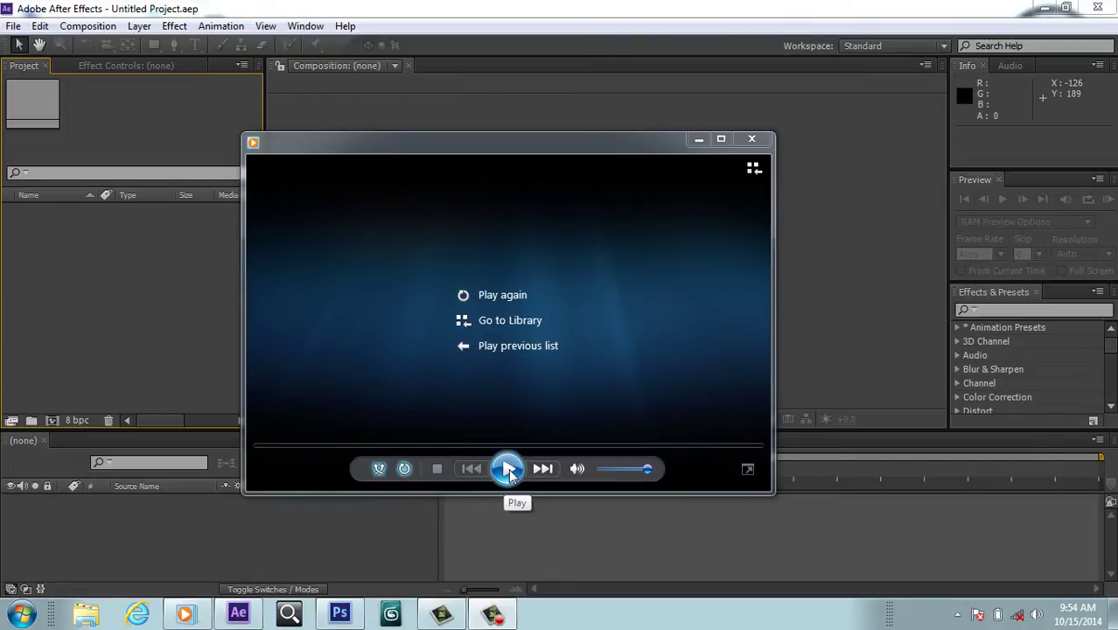
Play the fasion promo preview video and pause it at 00:05
{"action": "left_click", "coordinate": [511, 474]}
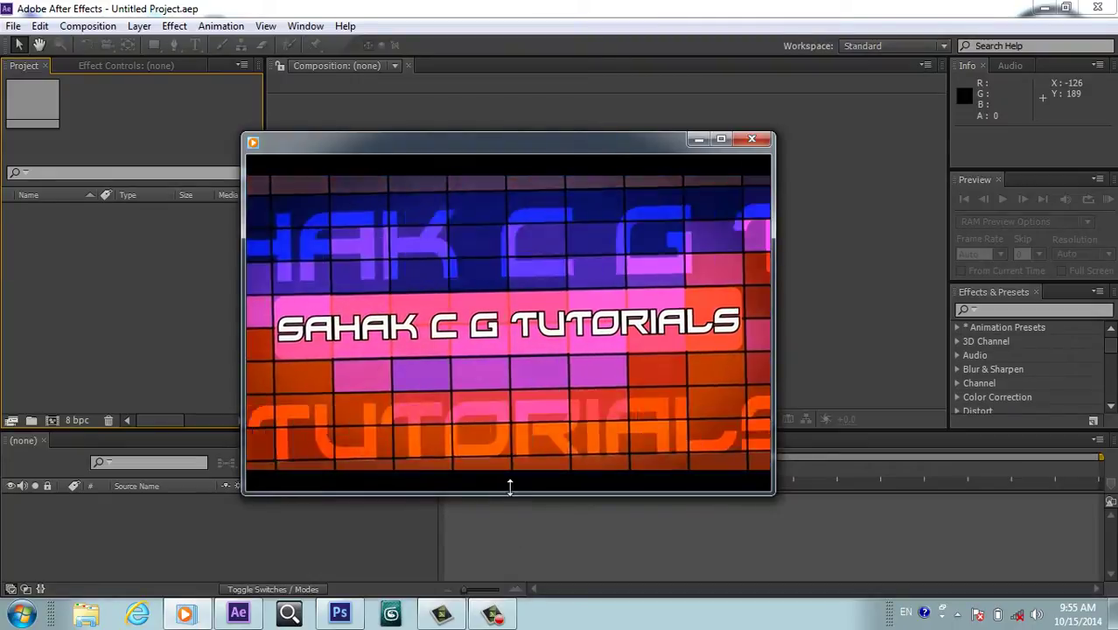
{"action": "left_click", "coordinate": [508, 469]}
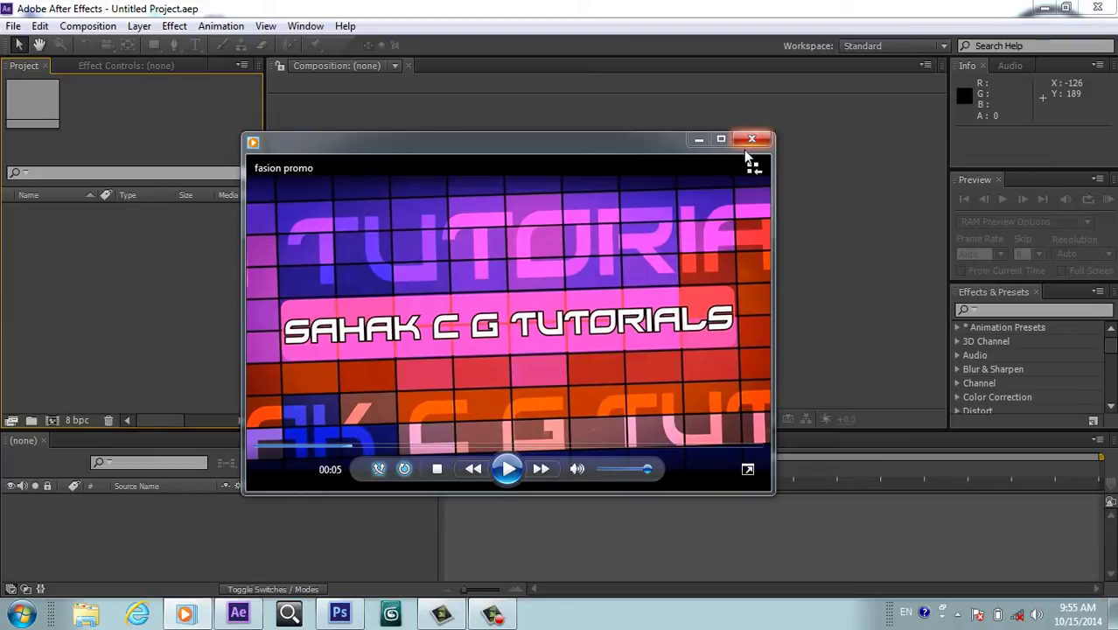
Minimize the player and create Comp 1 at 30 fps with a 0:00:10:00 duration
{"action": "left_click", "coordinate": [697, 142]}
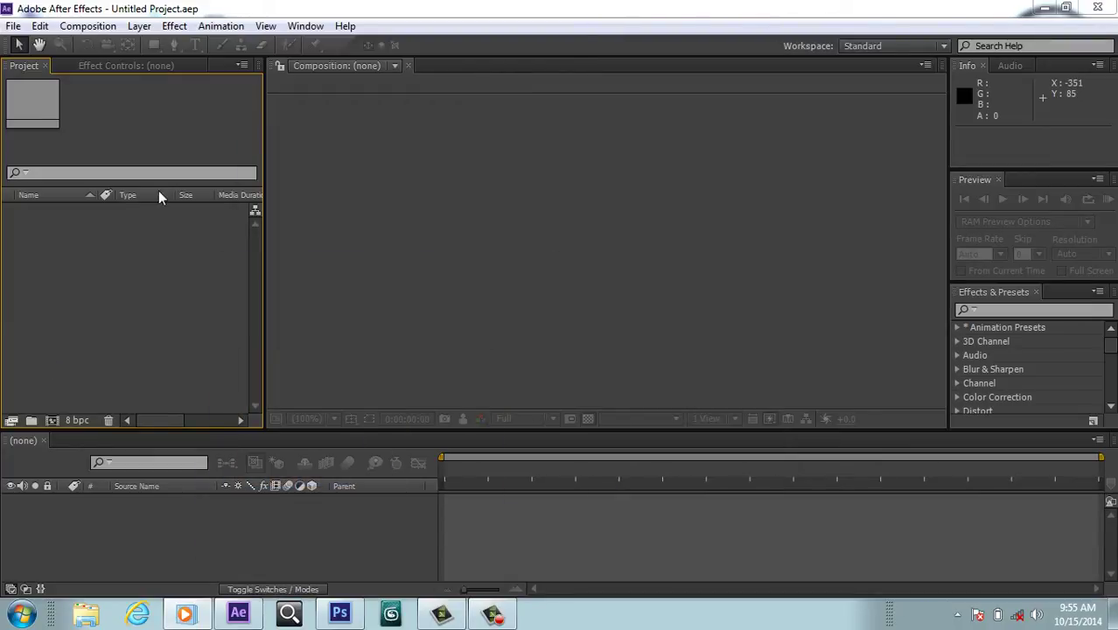
{"action": "left_click", "coordinate": [51, 420]}
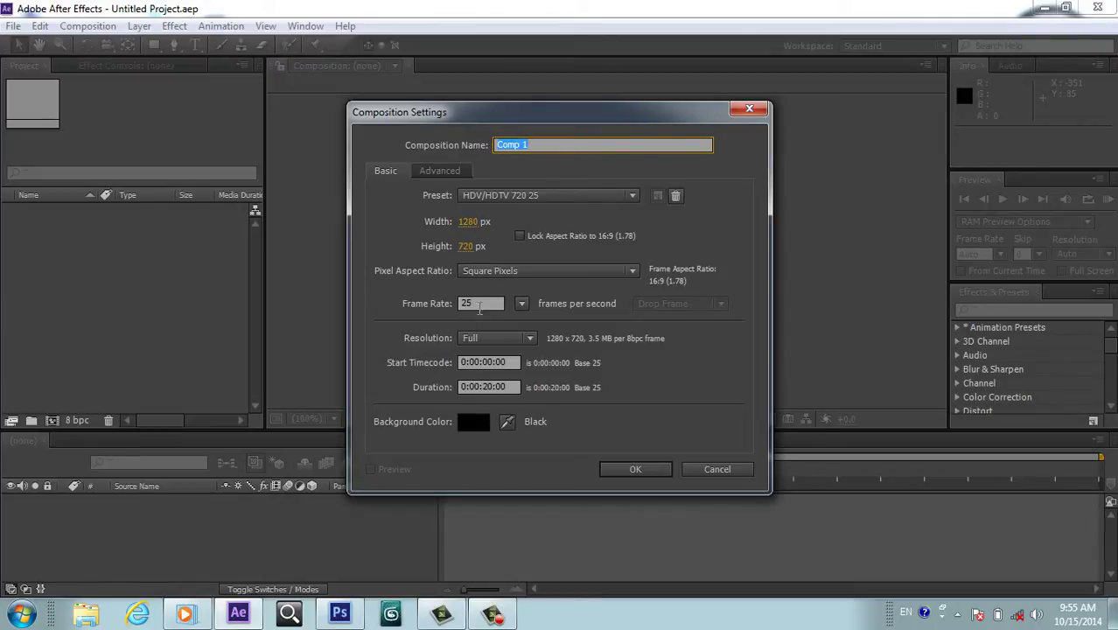
{"action": "left_click", "coordinate": [521, 304]}
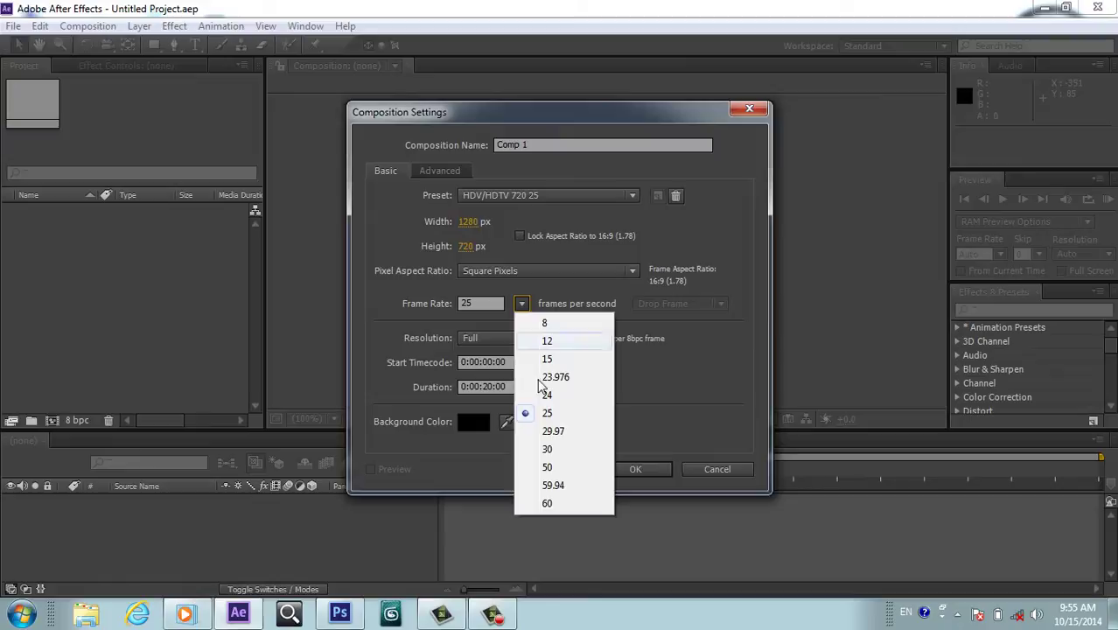
{"action": "left_click", "coordinate": [548, 450]}
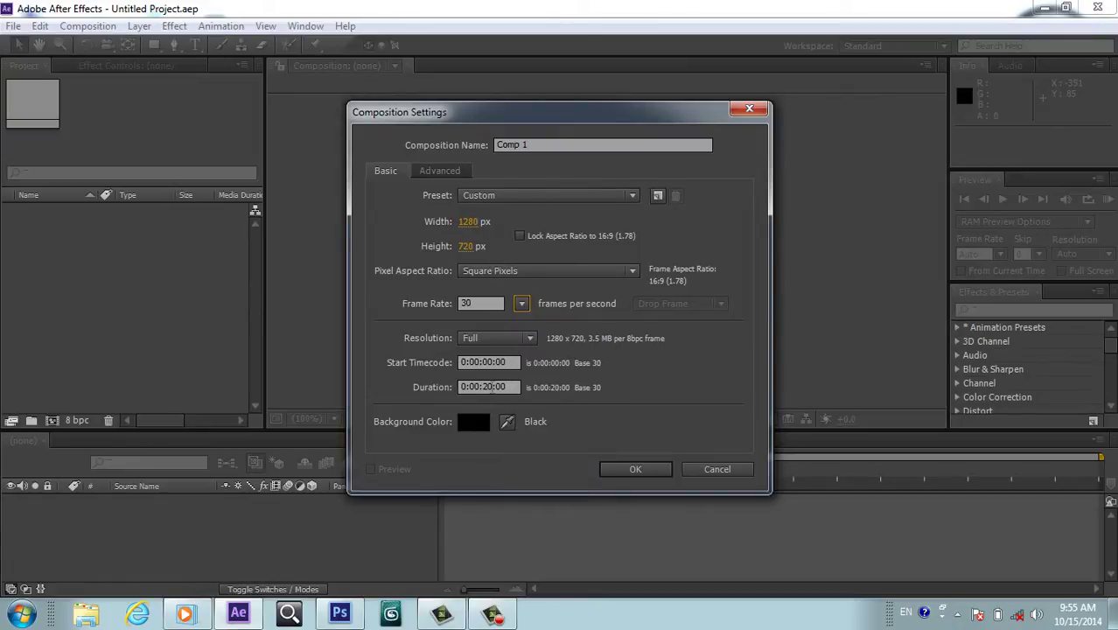
{"action": "left_click", "coordinate": [493, 386]}
{"action": "type", "text": "10"}
{"action": "left_click", "coordinate": [634, 470]}
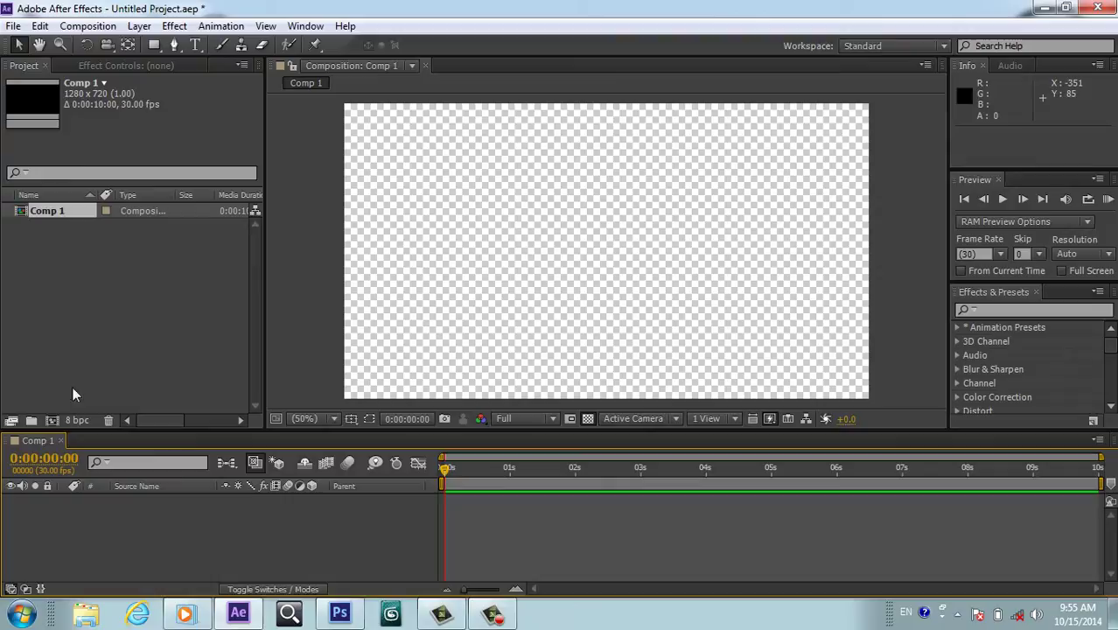
Add a new comp-sized 1280×720 solid layer, Gray Solid 1, from the timeline's New menu
{"action": "right_click", "coordinate": [210, 563]}
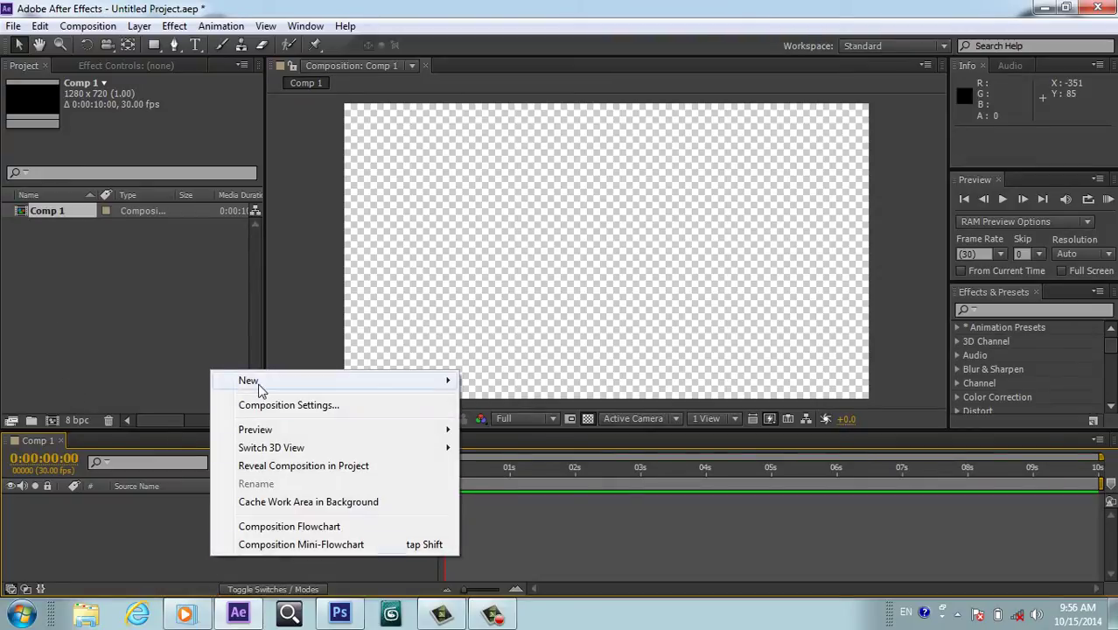
{"action": "mouse_move", "coordinate": [260, 382]}
{"action": "left_click", "coordinate": [530, 423]}
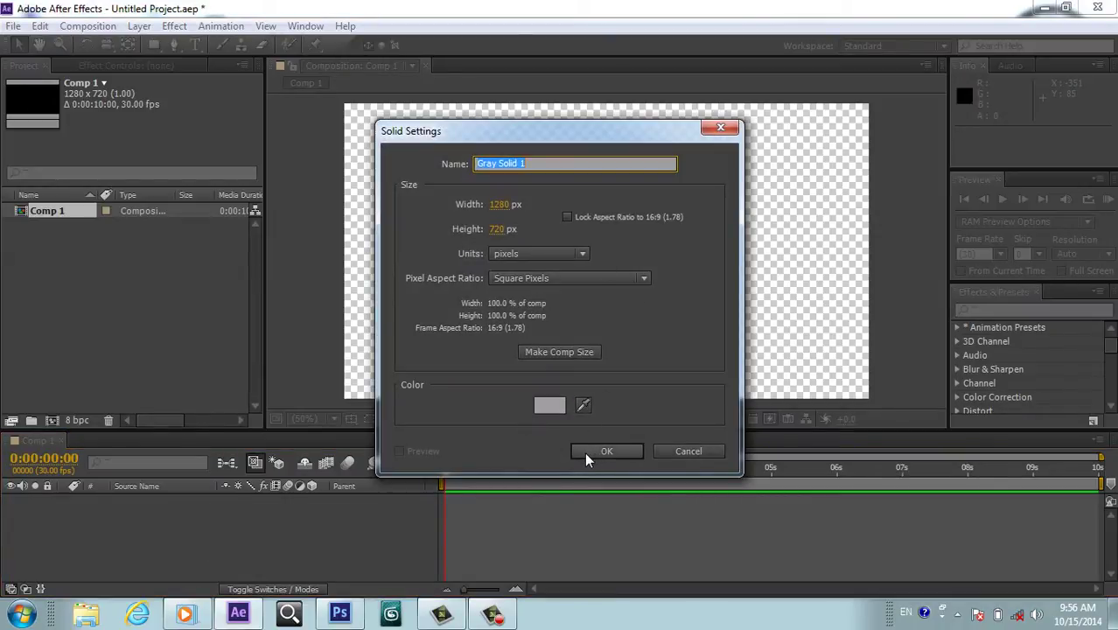
{"action": "left_click", "coordinate": [578, 354]}
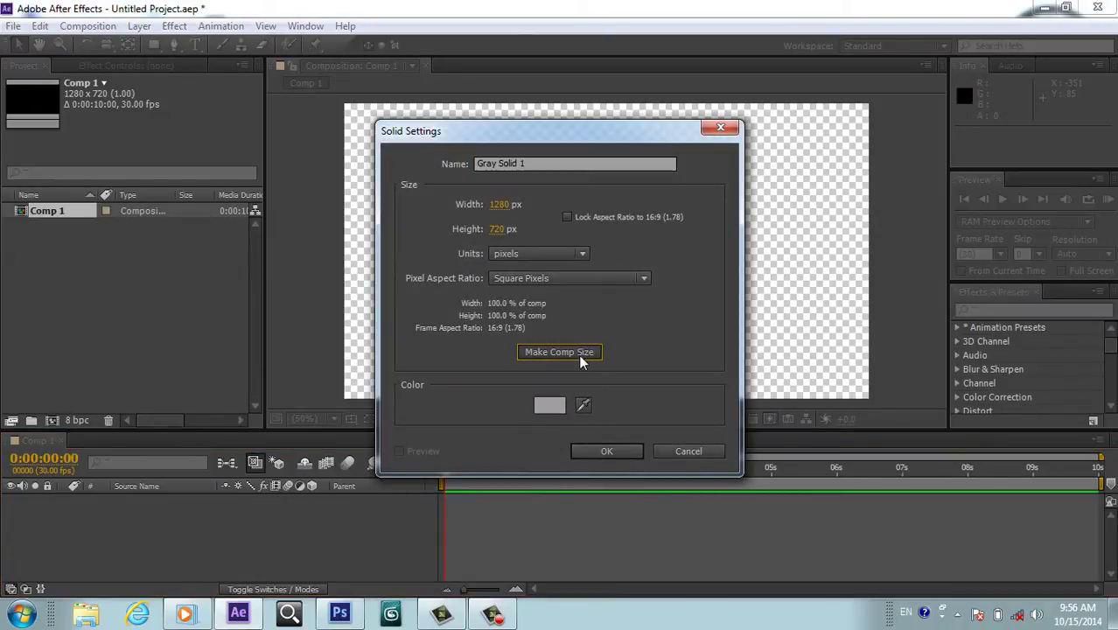
{"action": "left_click", "coordinate": [603, 455]}
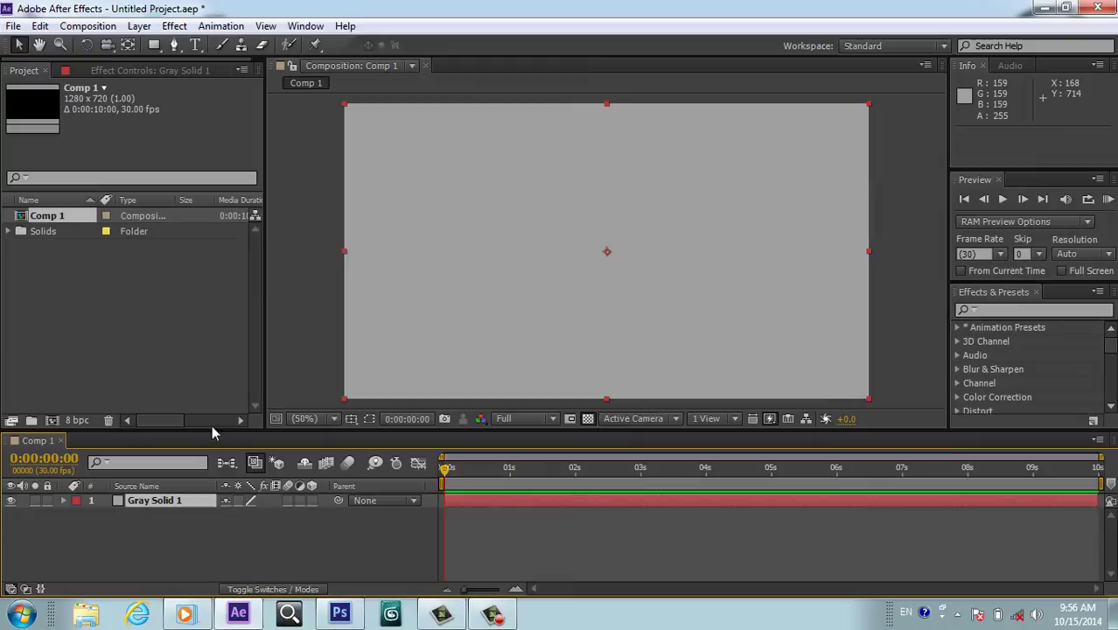
Apply Generate > Ramp to Gray Solid 1 for a black-to-white gradient, then collapse it
{"action": "left_click", "coordinate": [168, 29]}
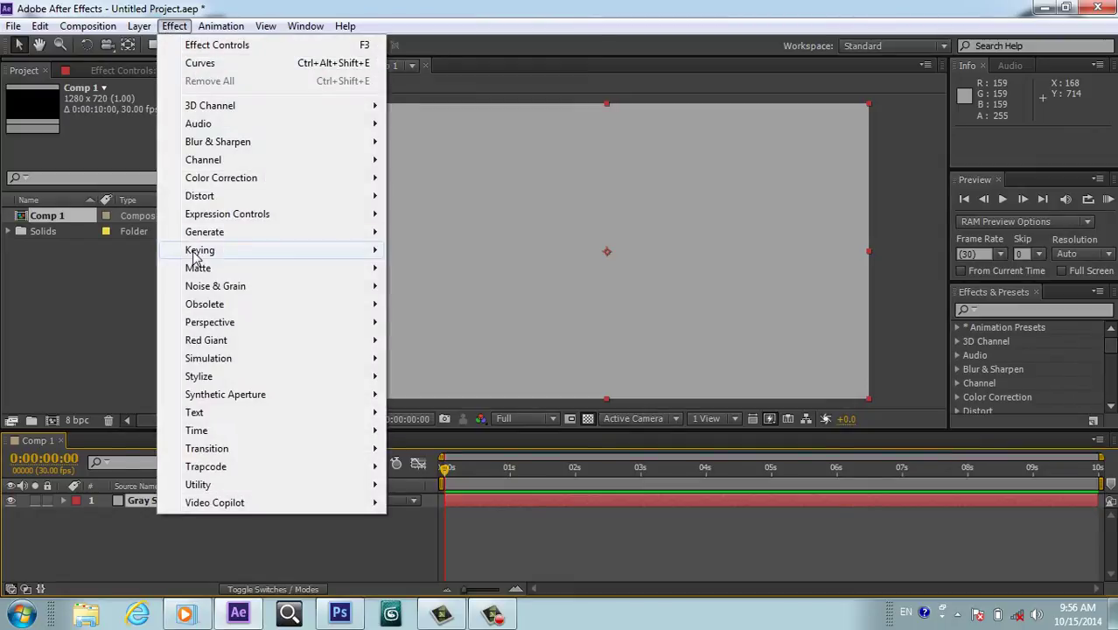
{"action": "mouse_move", "coordinate": [221, 238]}
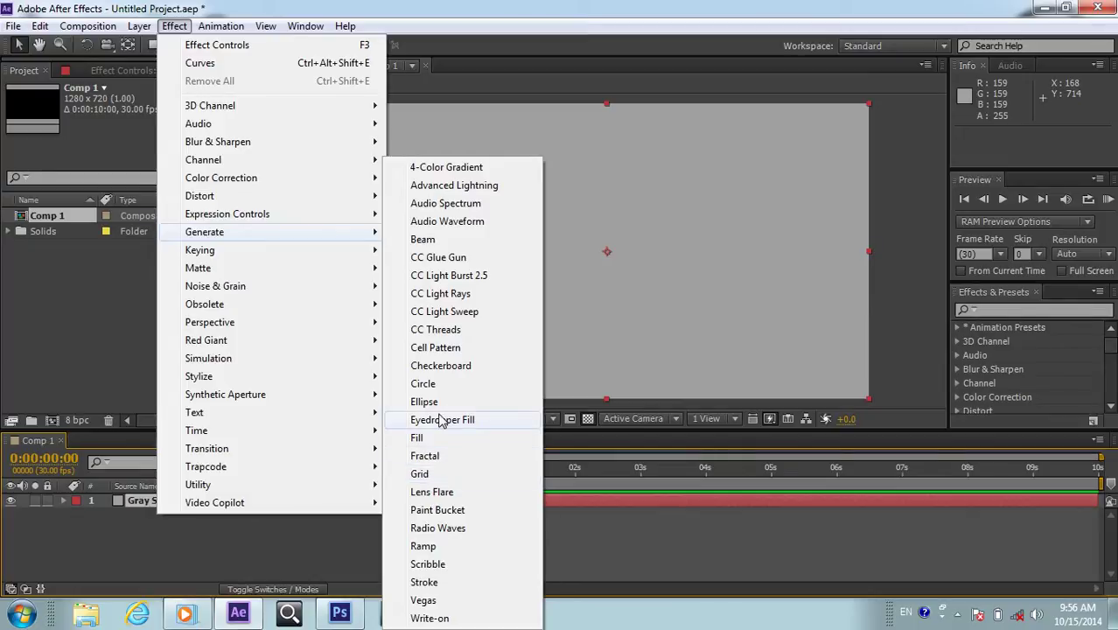
{"action": "left_click", "coordinate": [436, 549]}
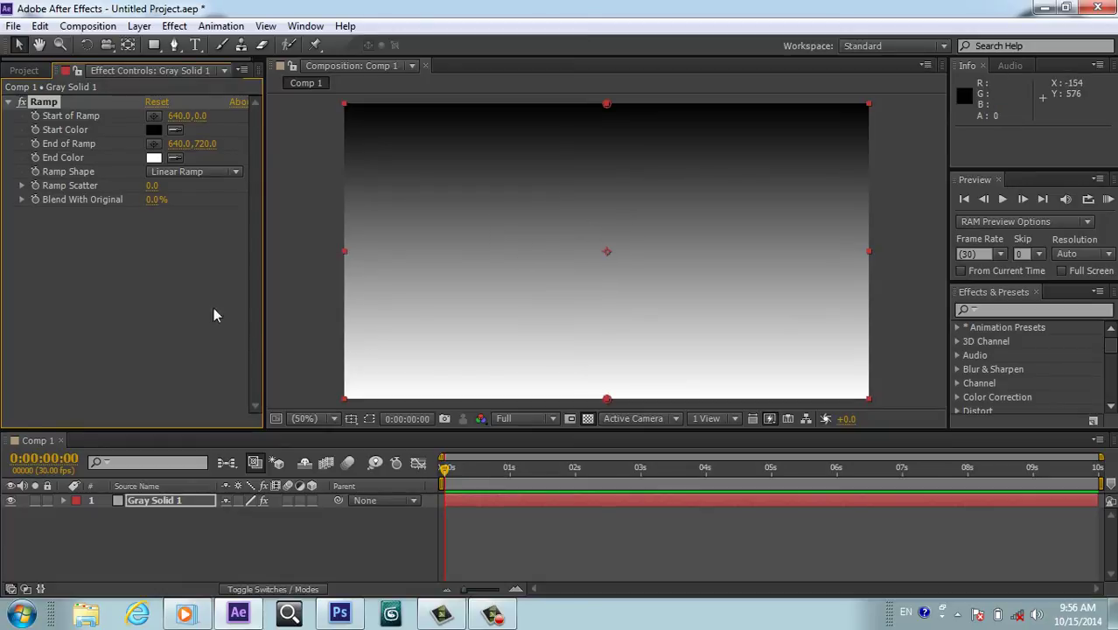
{"action": "left_click", "coordinate": [8, 103]}
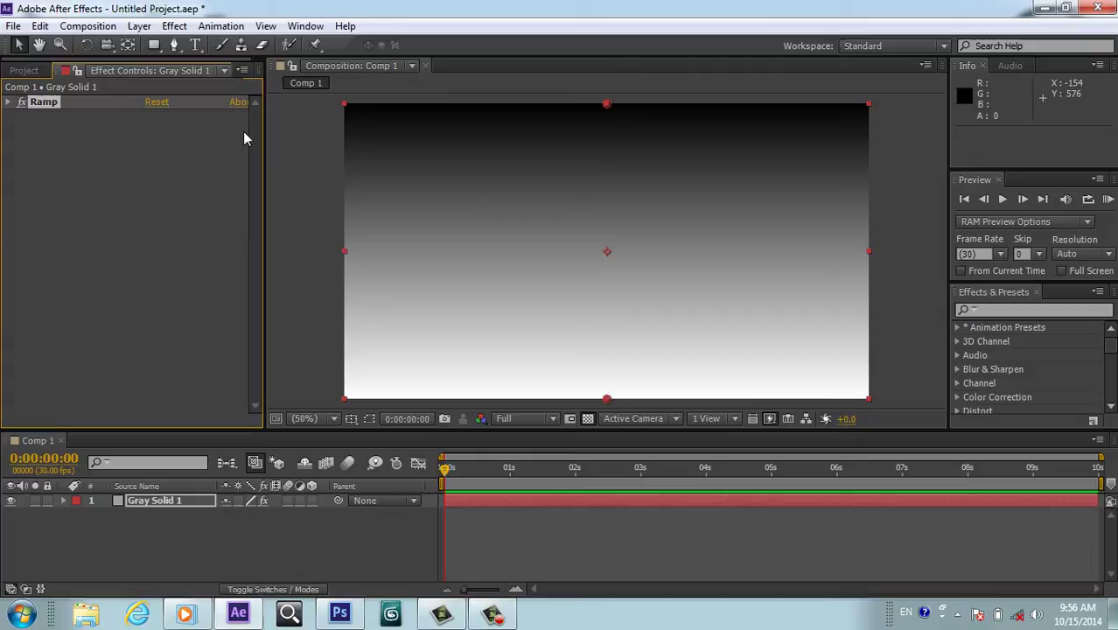
Search the effects library for 'turb' and apply Turbulent Displace to the gradient solid
{"action": "left_click", "coordinate": [993, 311]}
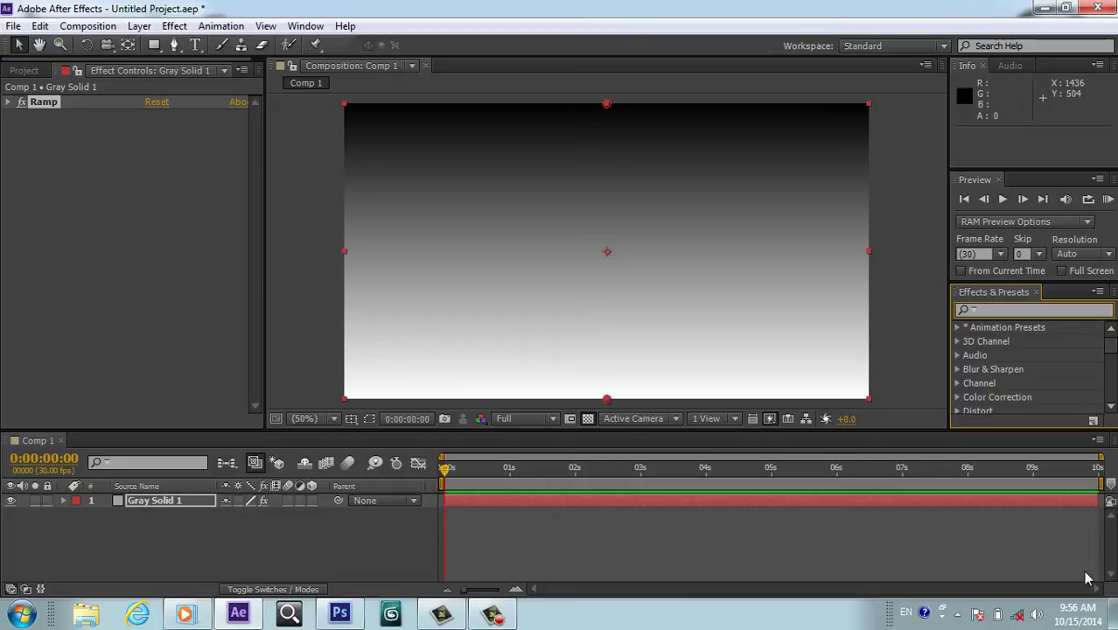
{"action": "type", "text": "tu"}
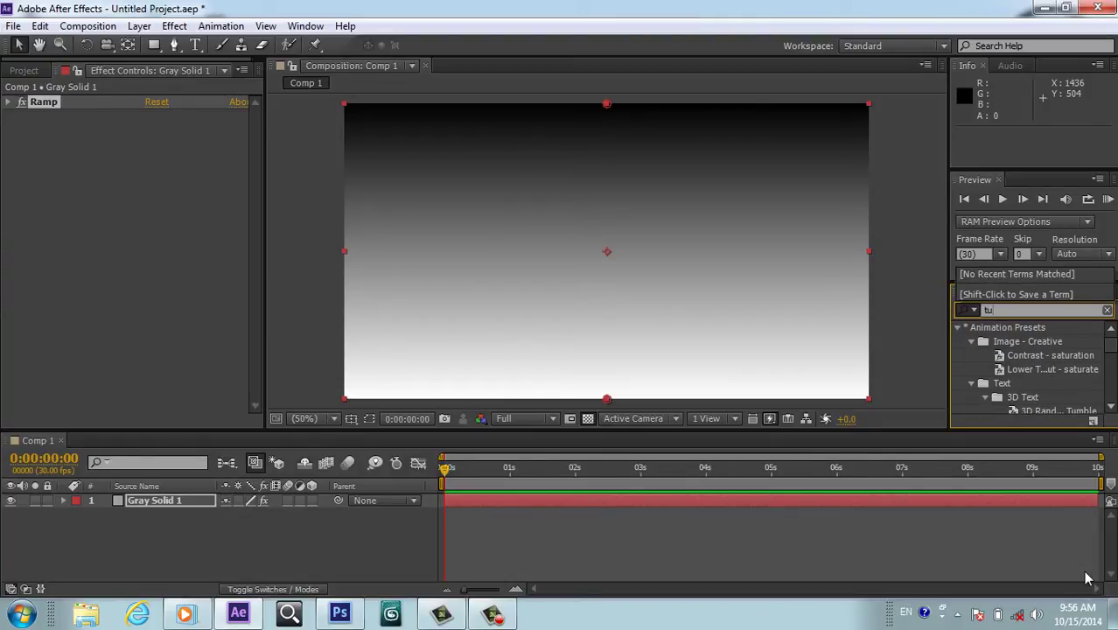
{"action": "type", "text": "rb"}
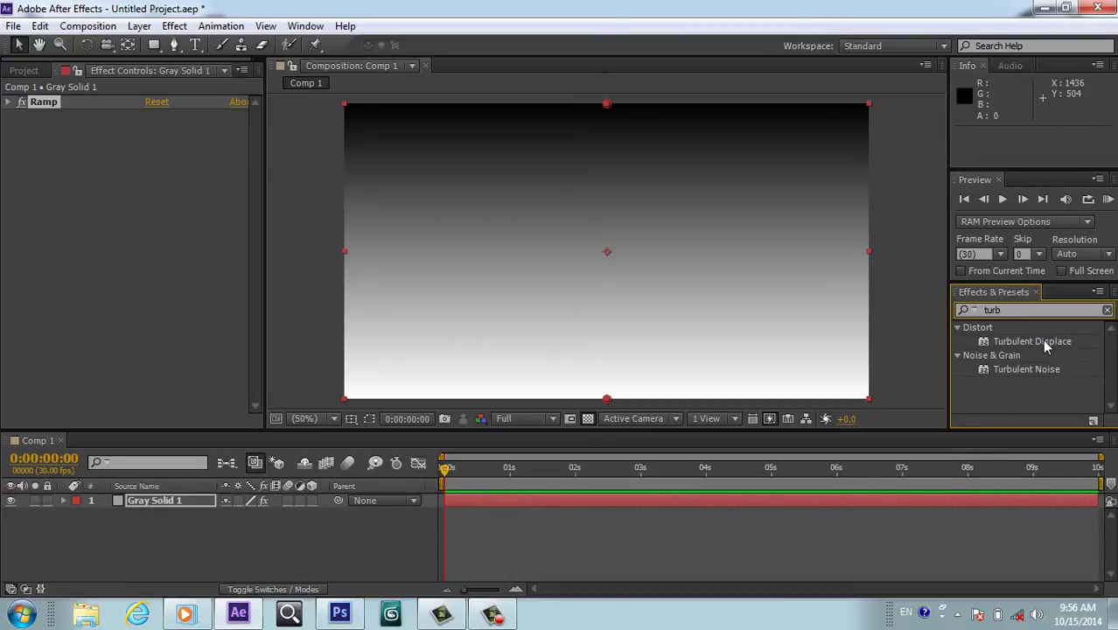
{"action": "left_click_drag", "start_coordinate": [1044, 343], "coordinate": [656, 323]}
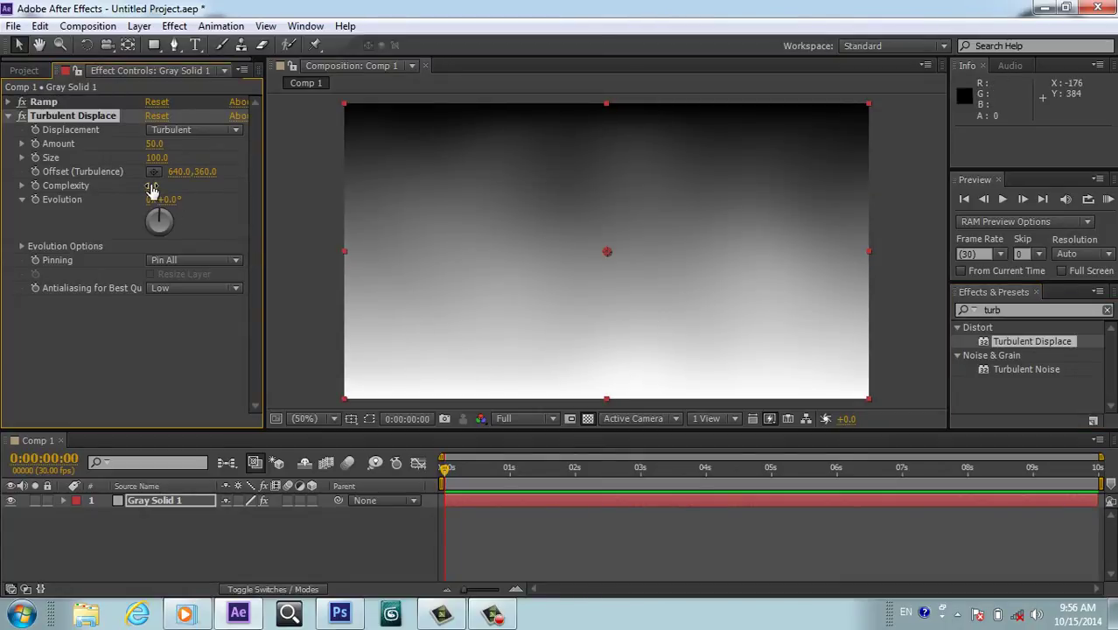
Set Turbulent Displace Amount to 361, keeping Complexity at 1, and turn off the transparency grid
{"action": "left_click_drag", "start_coordinate": [153, 188], "coordinate": [956, 219]}
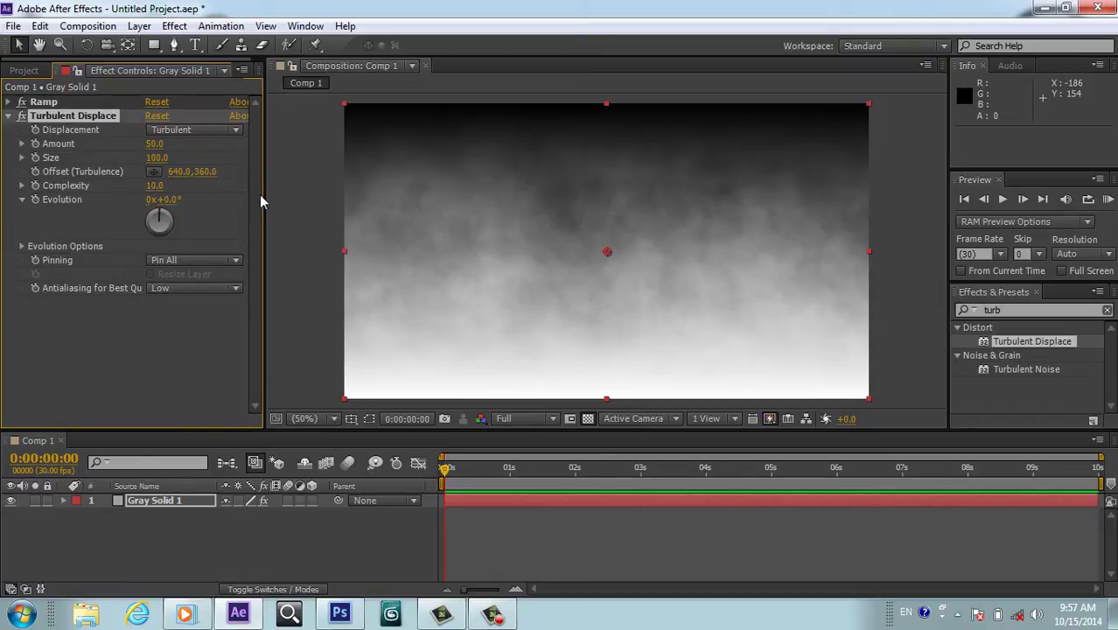
{"action": "key", "text": "ctrl+z"}
{"action": "key", "text": "ctrl+z"}
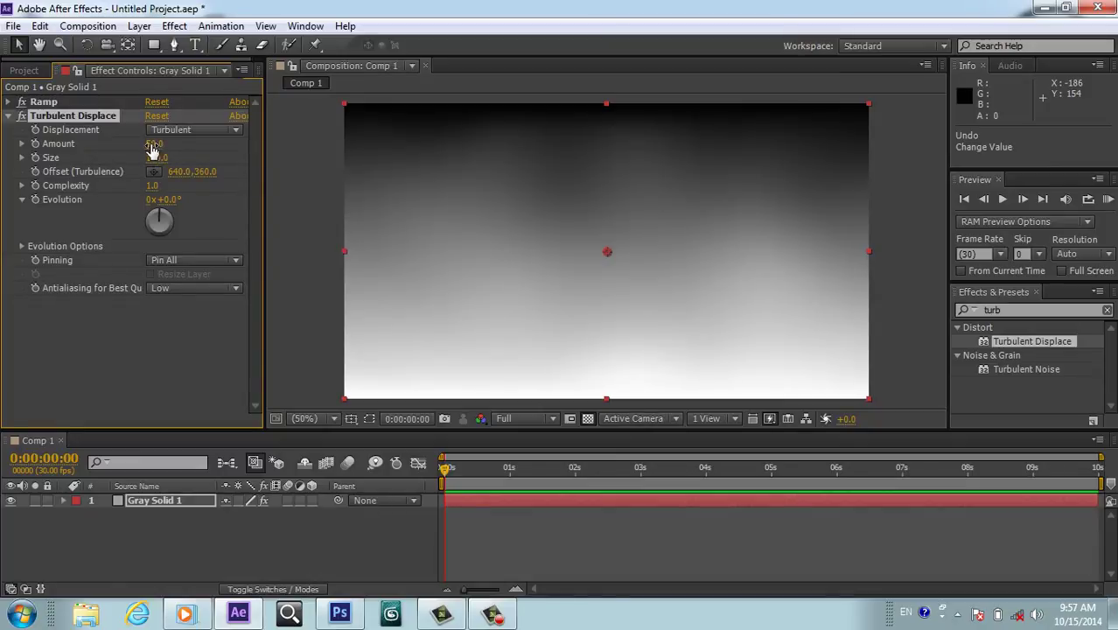
{"action": "left_click_drag", "start_coordinate": [153, 149], "coordinate": [450, 187]}
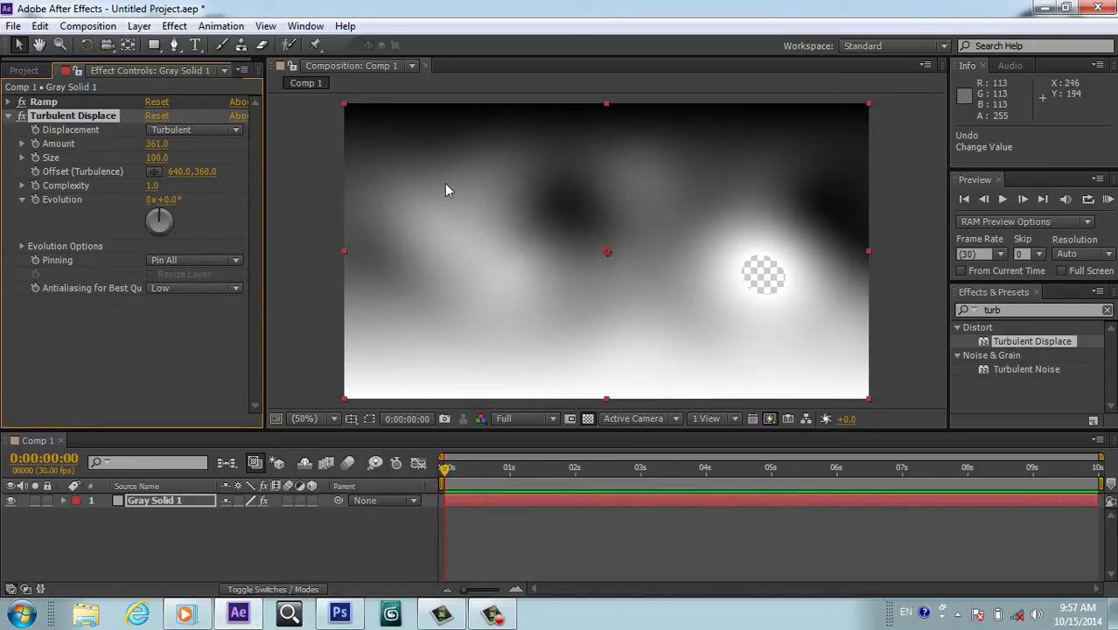
{"action": "left_click", "coordinate": [588, 419]}
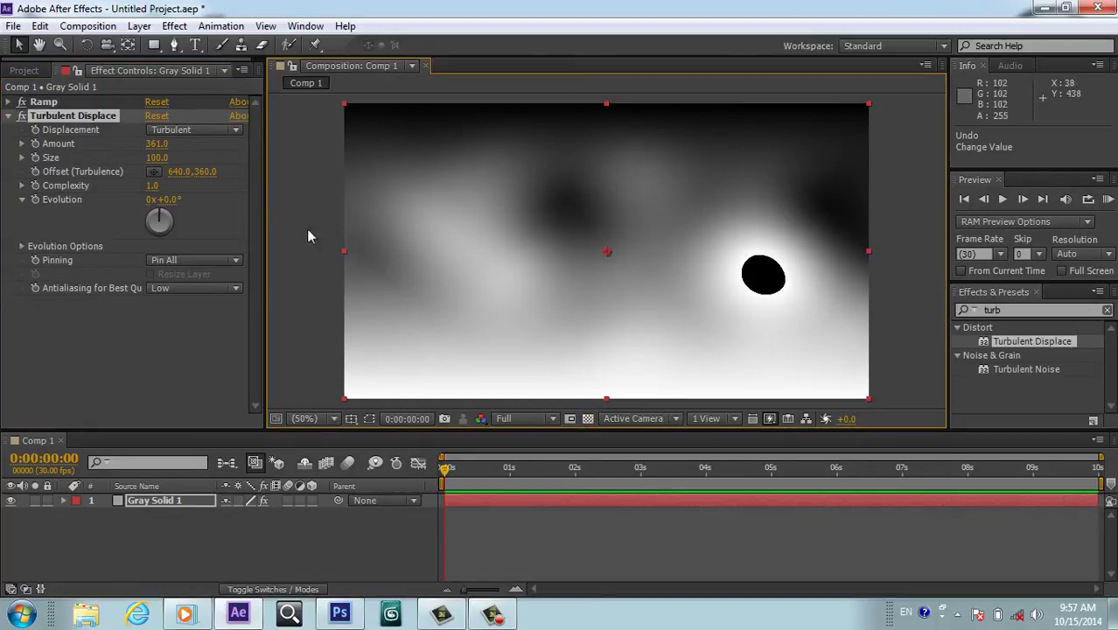
{"action": "left_click", "coordinate": [35, 199]}
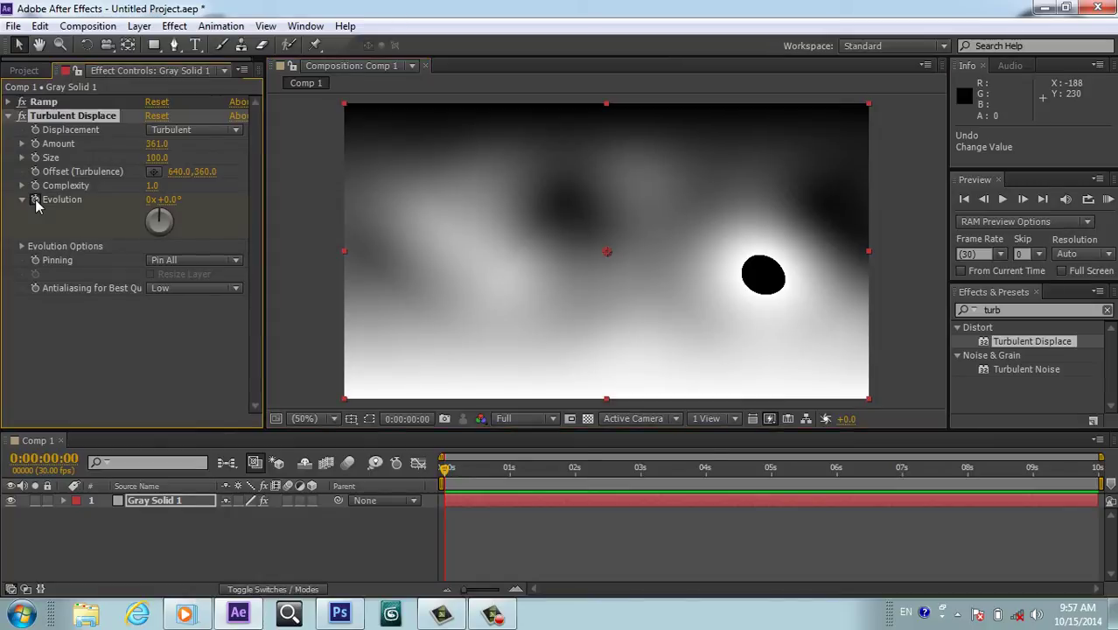
{"action": "mouse_move", "coordinate": [182, 611]}
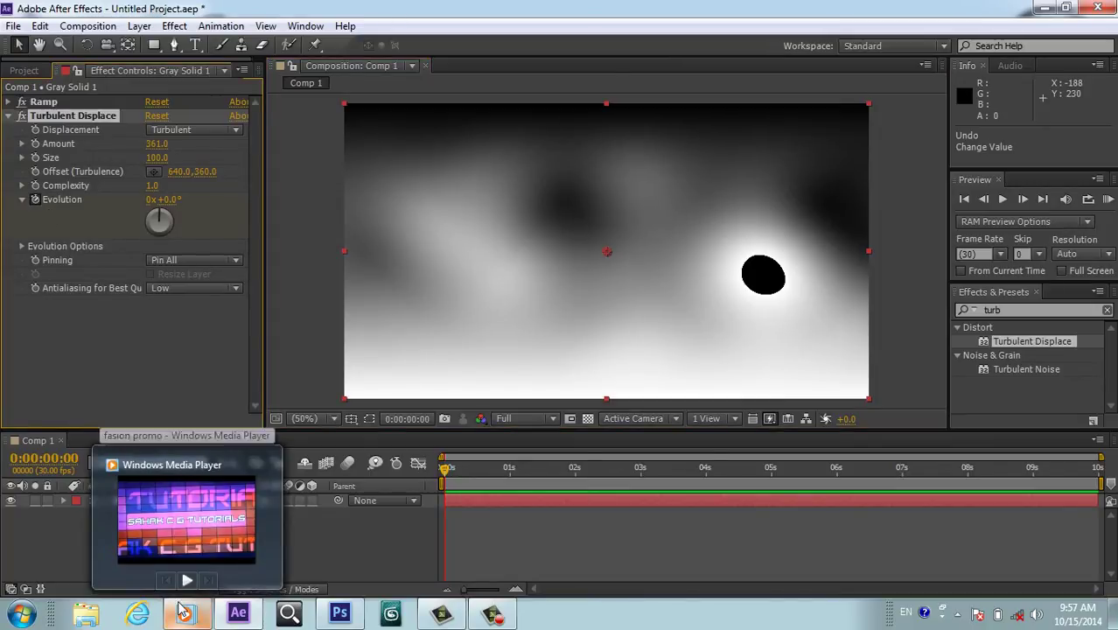
Keyframe Evolution from 0x at 0 s to 1x at 10 s, then collapse Turbulent Displace
{"action": "left_click", "coordinate": [36, 543]}
{"action": "left_click", "coordinate": [161, 500]}
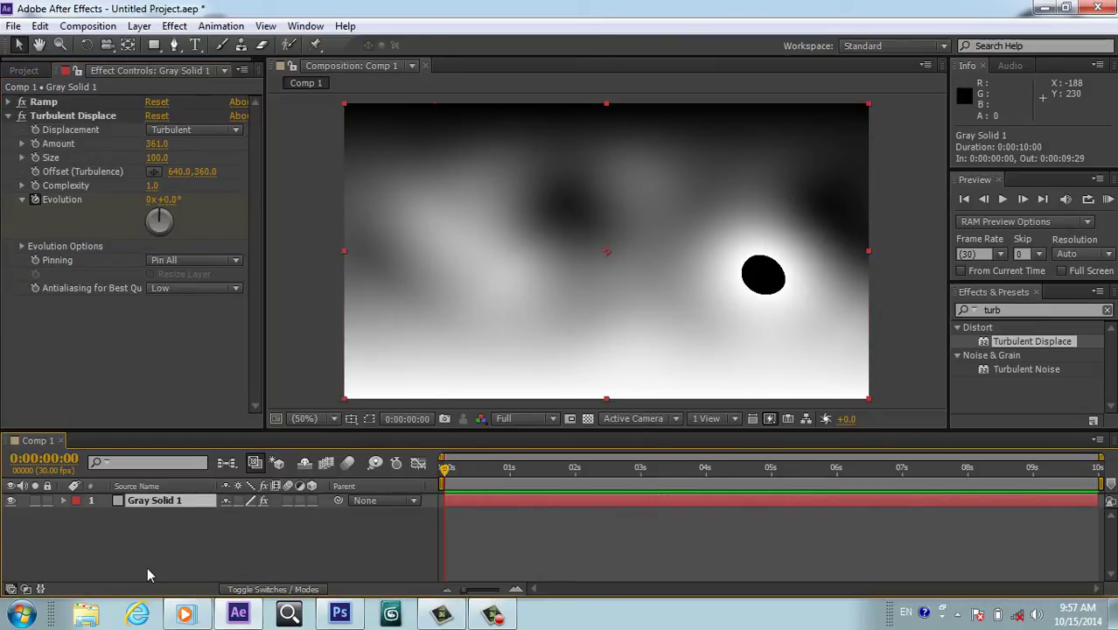
{"action": "key", "text": "u"}
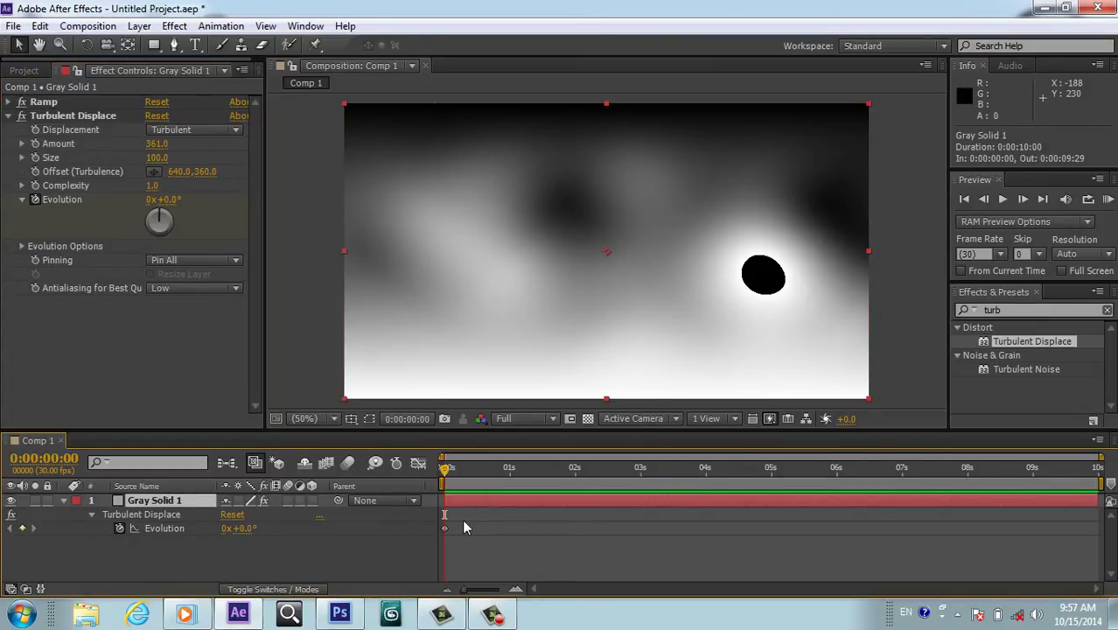
{"action": "key", "text": "End"}
{"action": "left_click", "coordinate": [151, 200]}
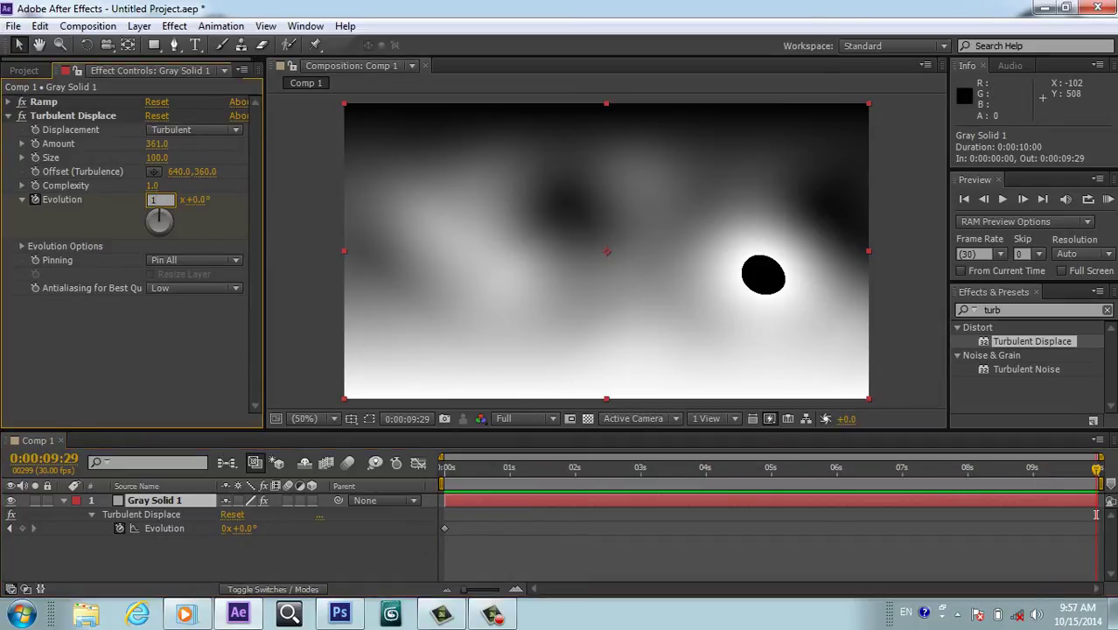
{"action": "type", "text": "1"}
{"action": "key", "text": "Return"}
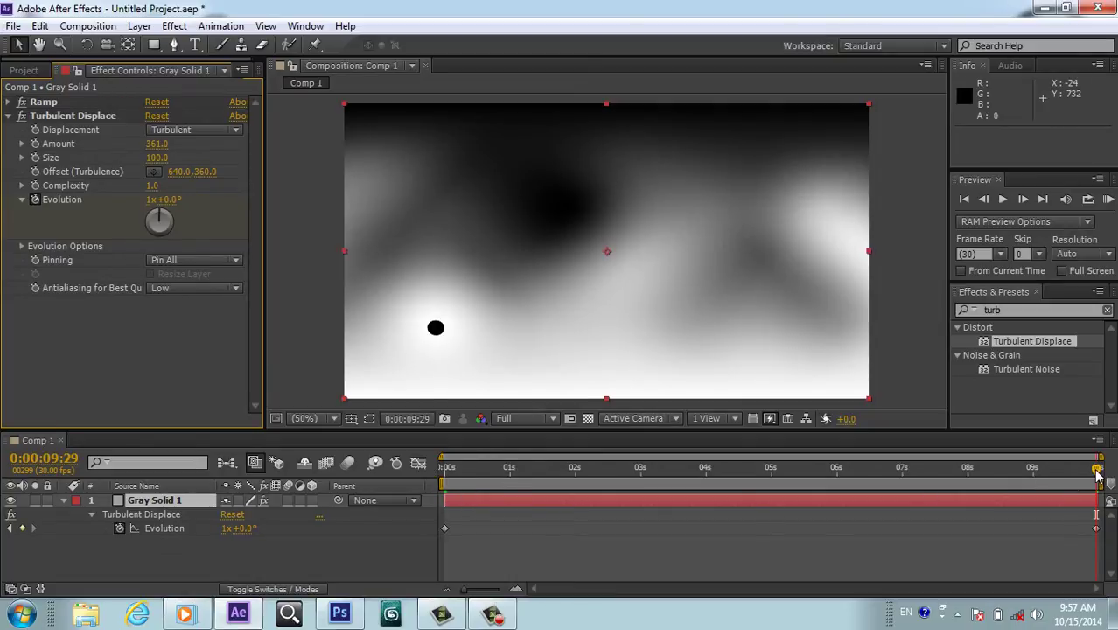
{"action": "left_click_drag", "start_coordinate": [1099, 473], "coordinate": [428, 520]}
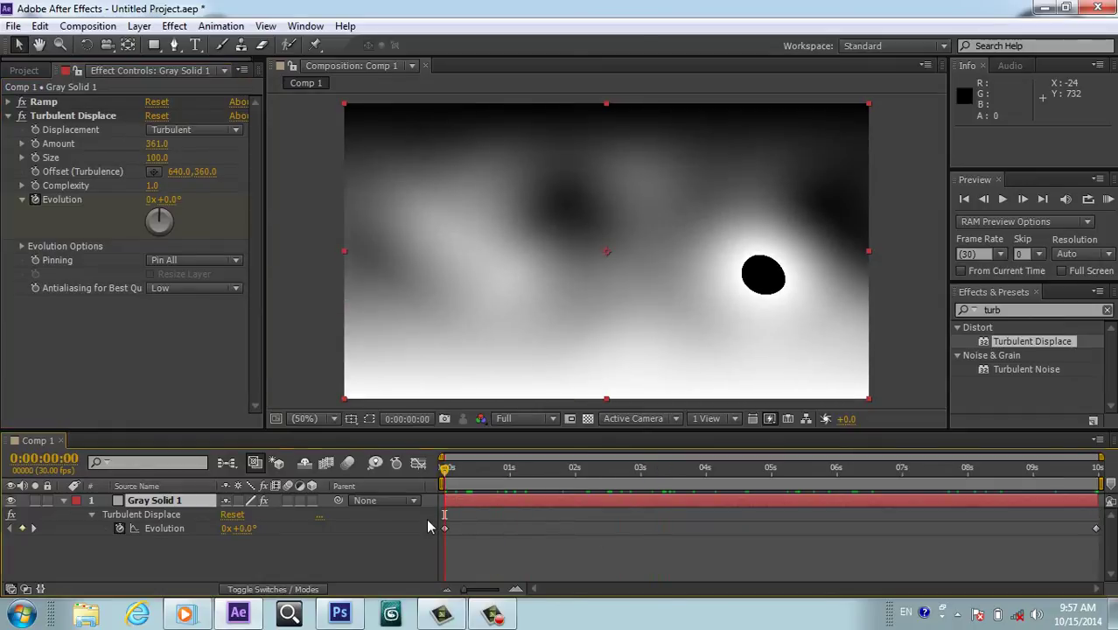
{"action": "left_click", "coordinate": [9, 116]}
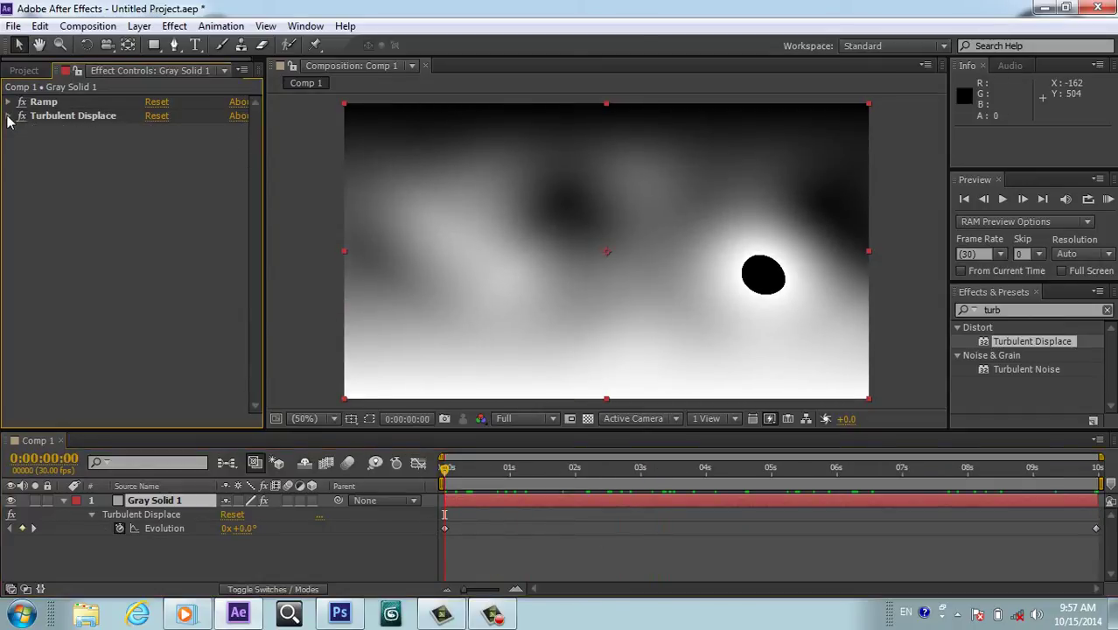
Apply Color Correction > Colorama to Gray Solid 1
{"action": "left_click", "coordinate": [176, 27]}
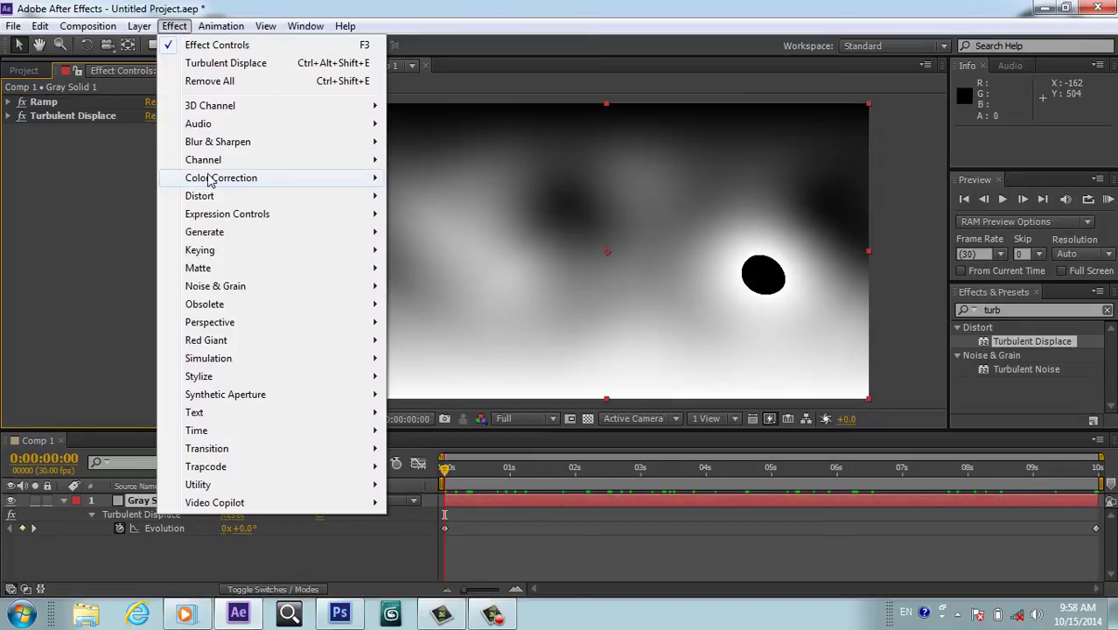
{"action": "mouse_move", "coordinate": [222, 385]}
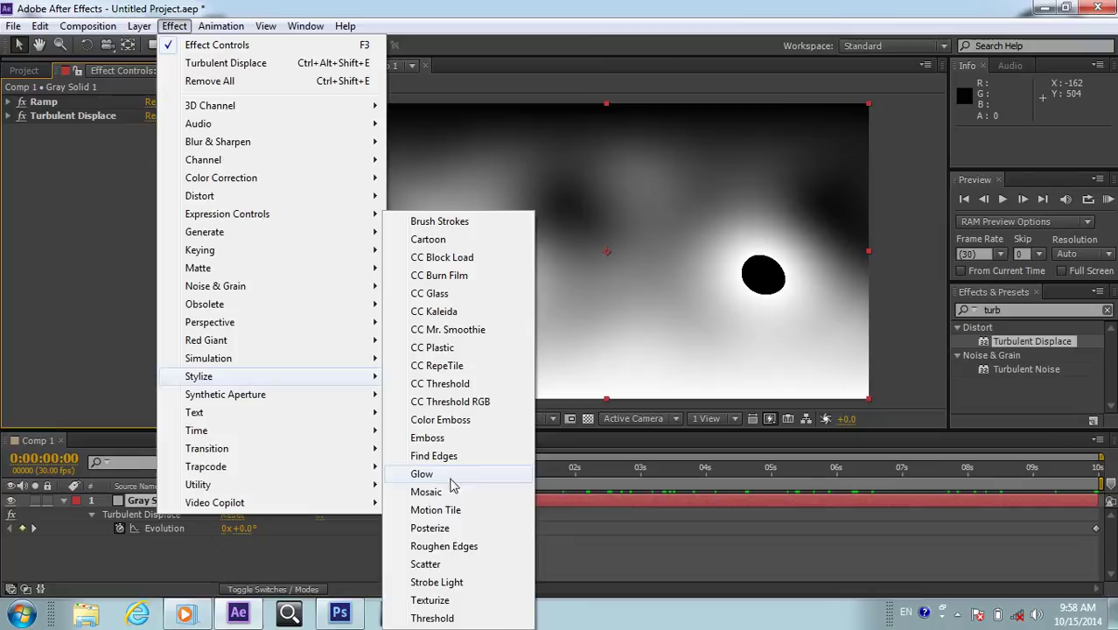
{"action": "mouse_move", "coordinate": [229, 180]}
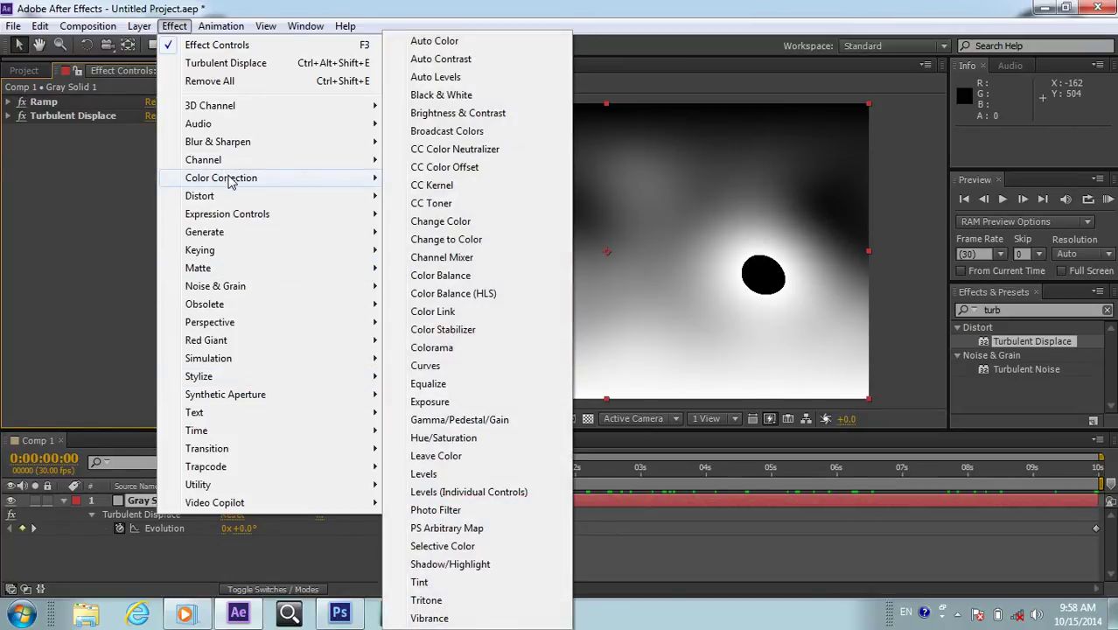
{"action": "left_click", "coordinate": [442, 350]}
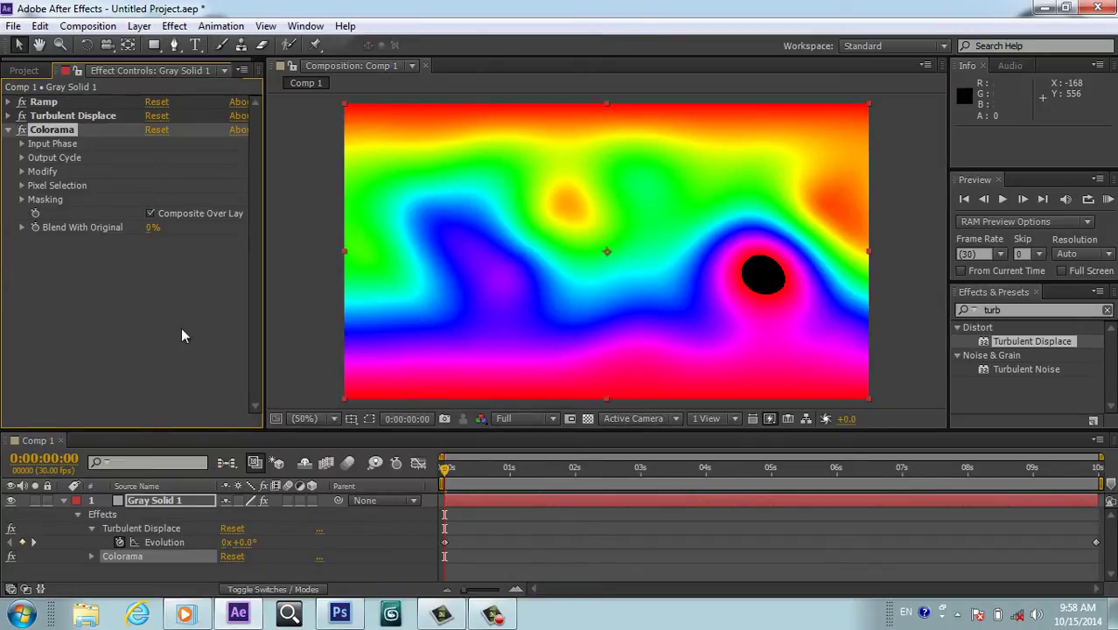
Set Colorama's Input Phase Phase Shift to 1x at the last frame, preview, and collapse it
{"action": "left_click", "coordinate": [22, 146]}
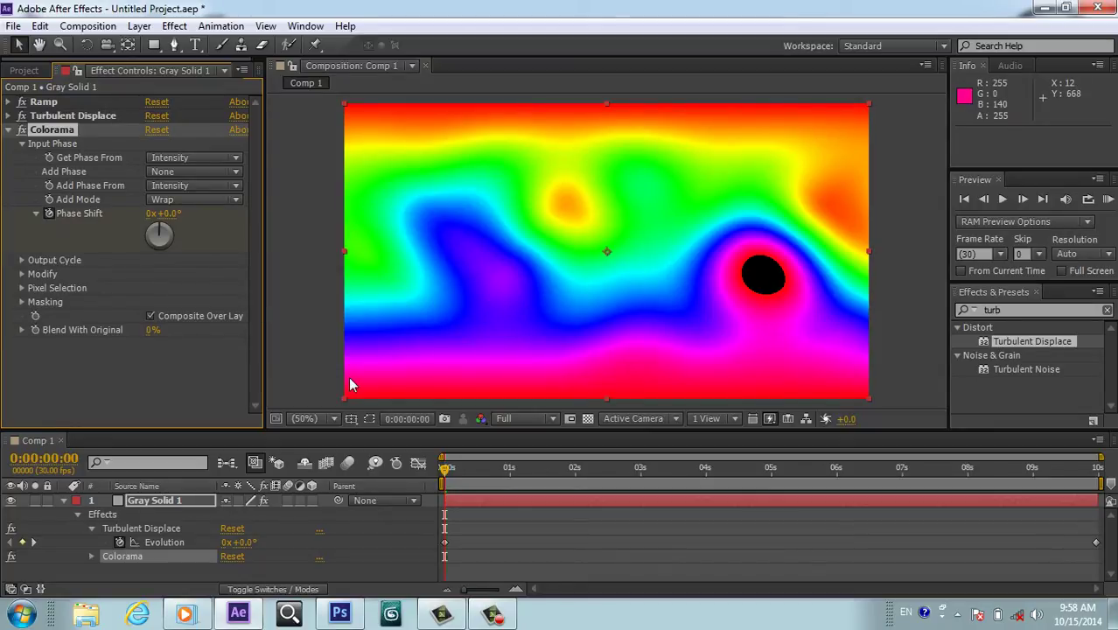
{"action": "key", "text": "End"}
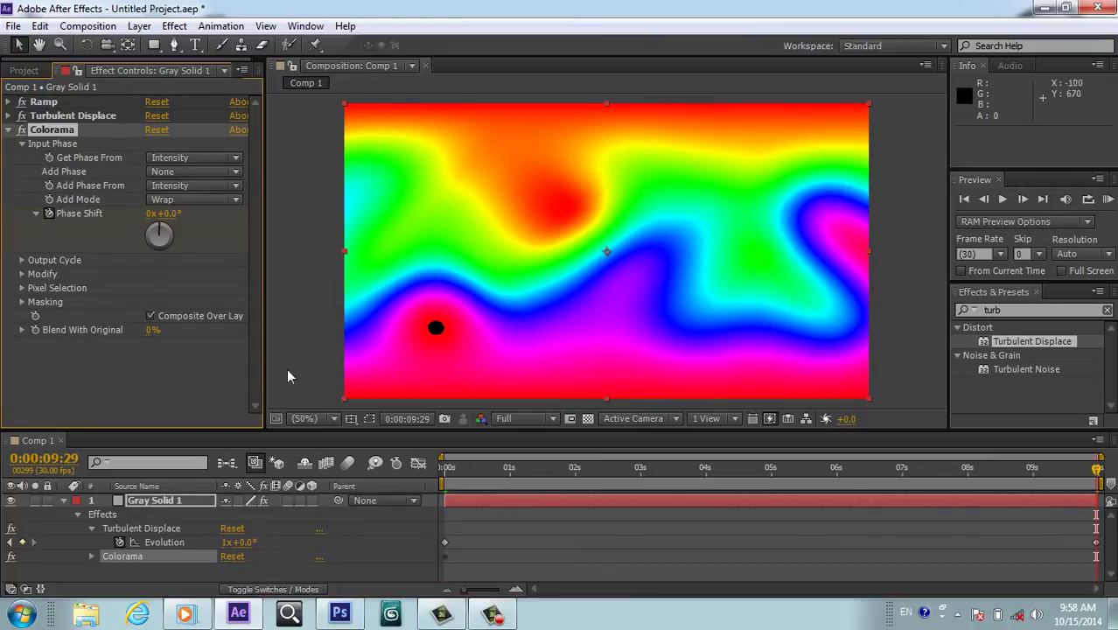
{"action": "left_click", "coordinate": [151, 213]}
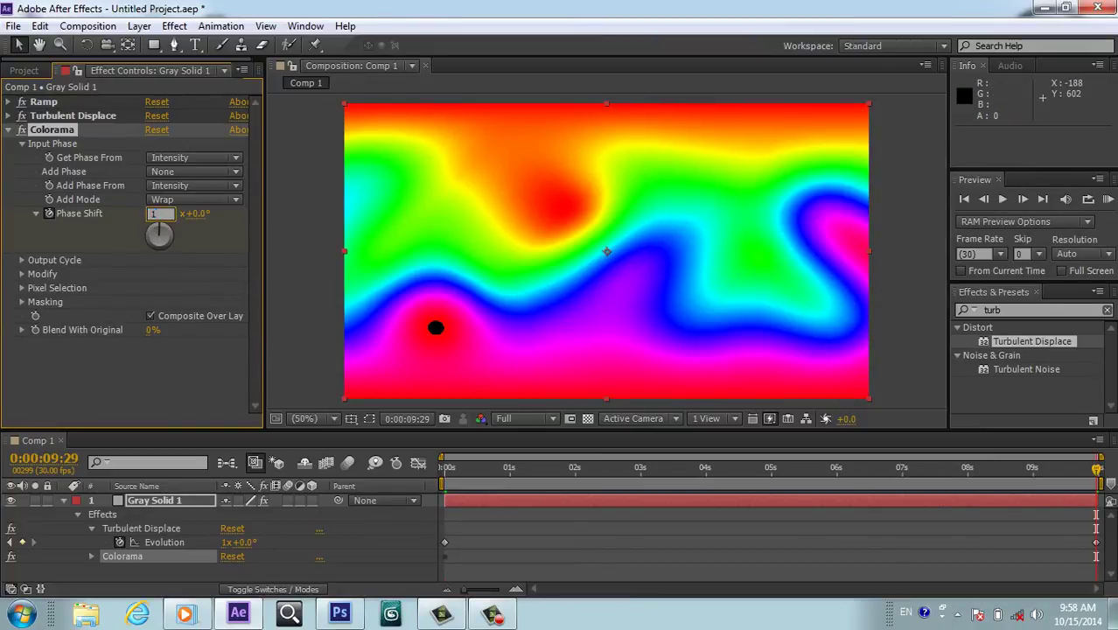
{"action": "left_click", "coordinate": [186, 353]}
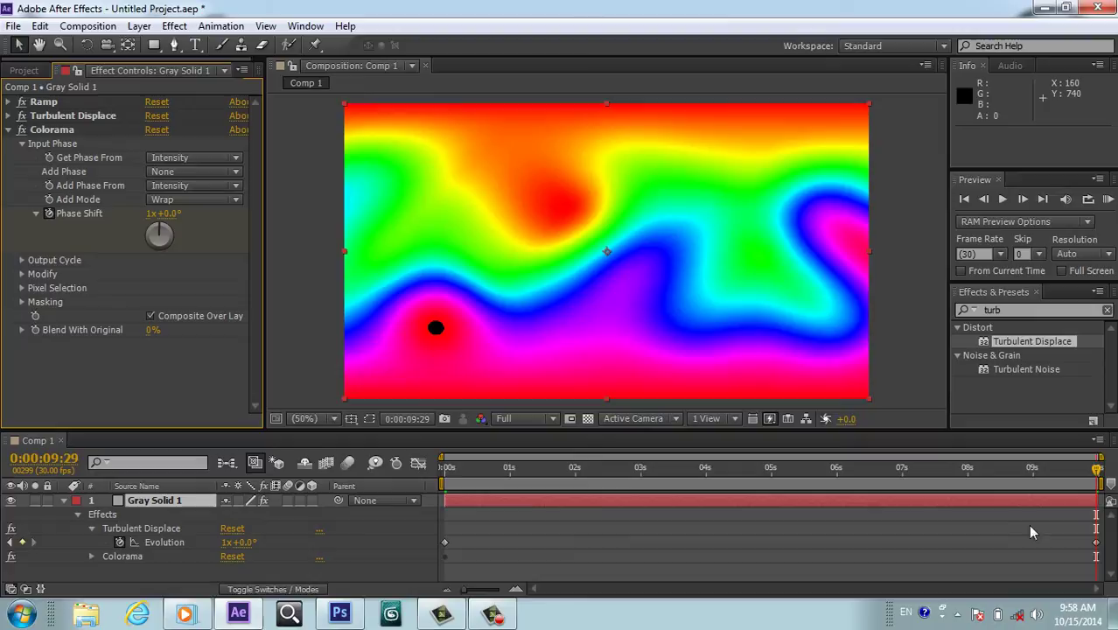
{"action": "left_click_drag", "start_coordinate": [1100, 471], "coordinate": [864, 468]}
{"action": "left_click_drag", "start_coordinate": [713, 468], "coordinate": [554, 504]}
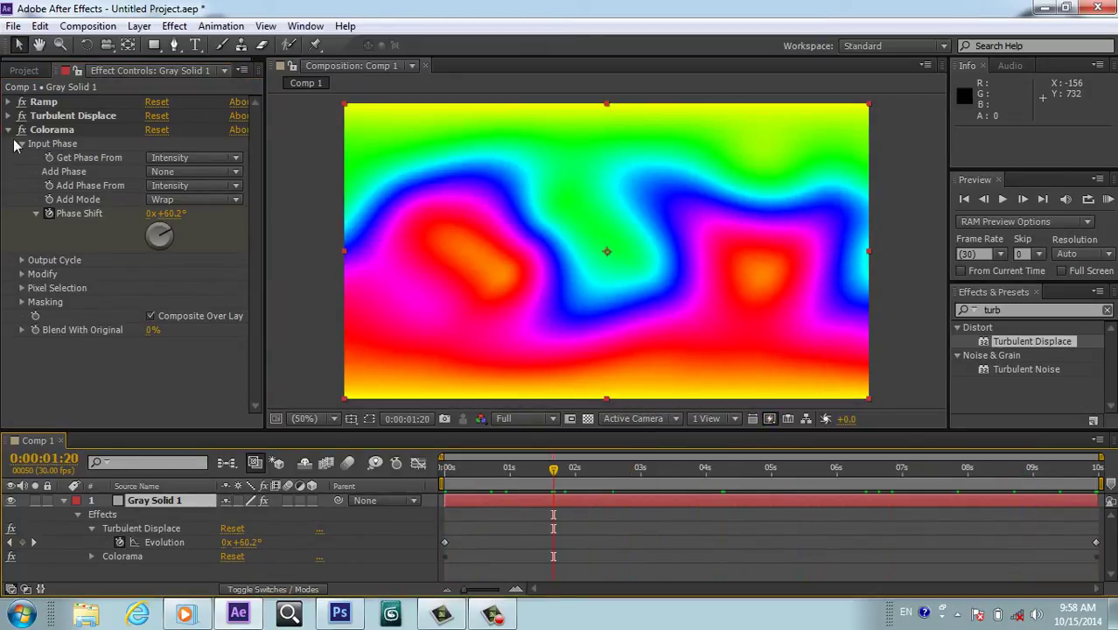
{"action": "left_click", "coordinate": [9, 130]}
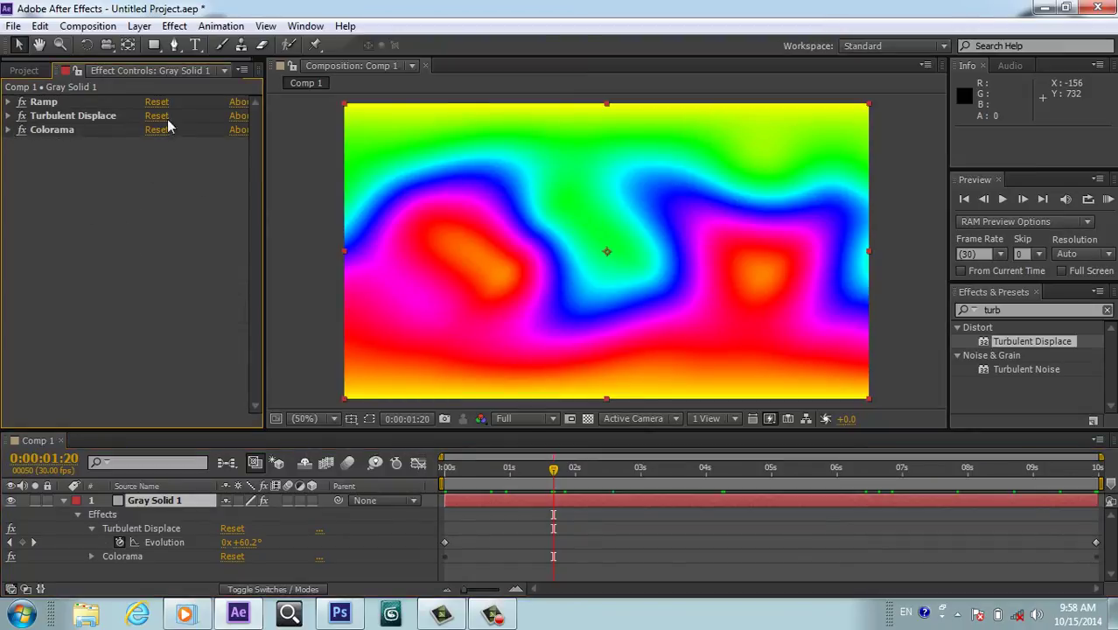
Apply Stylize > Mosaic at 10×10 blocks, scrub to preview, and collapse it
{"action": "left_click", "coordinate": [176, 29]}
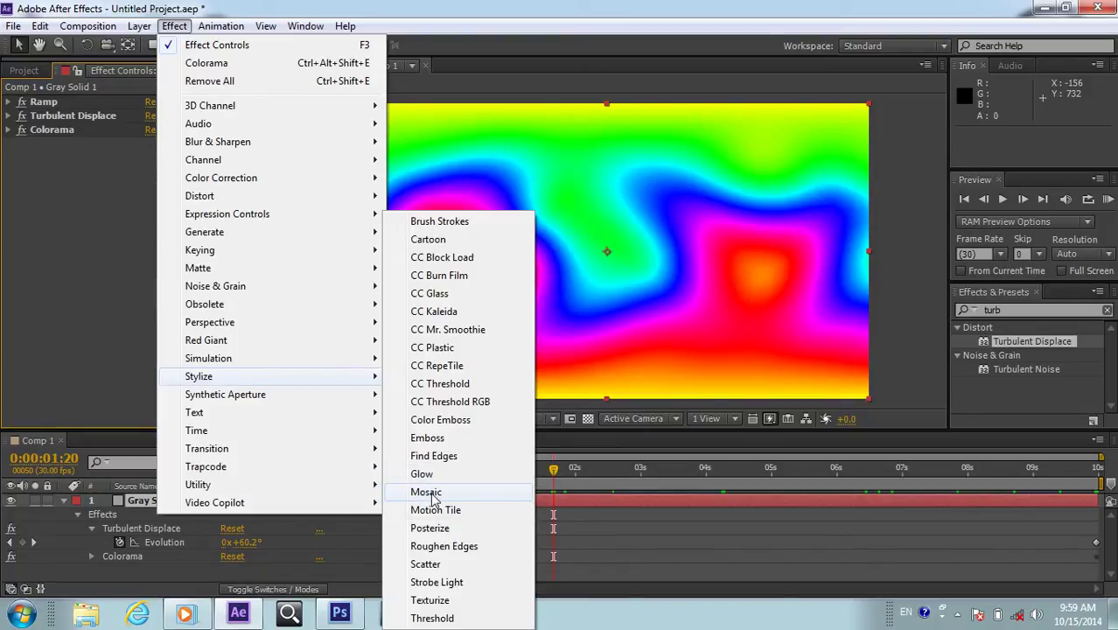
{"action": "left_click", "coordinate": [427, 493]}
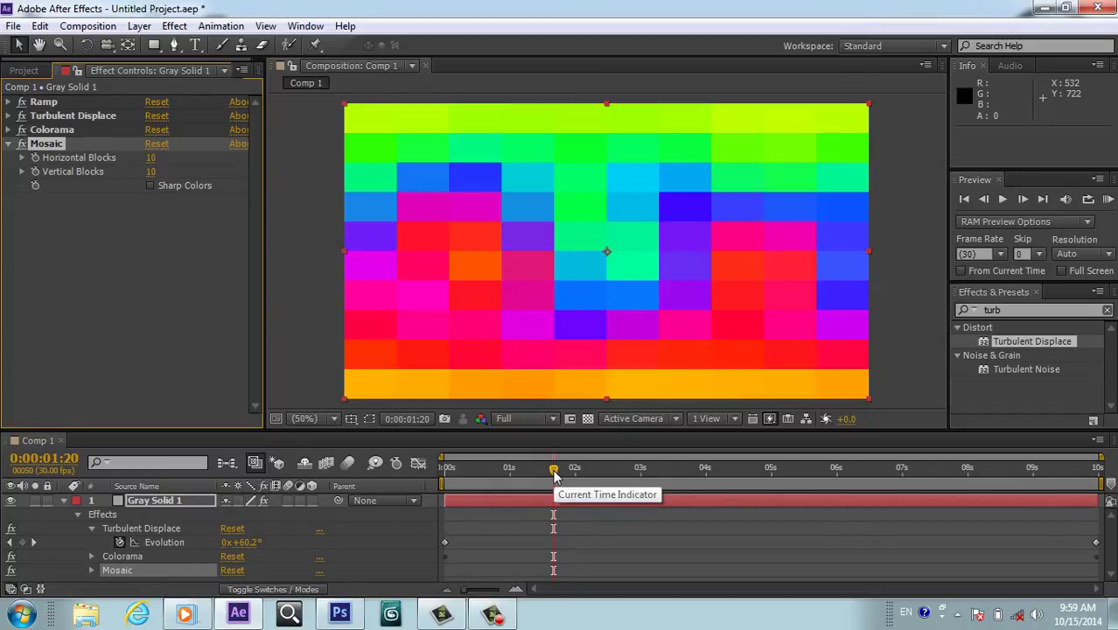
{"action": "left_click_drag", "start_coordinate": [554, 473], "coordinate": [704, 579]}
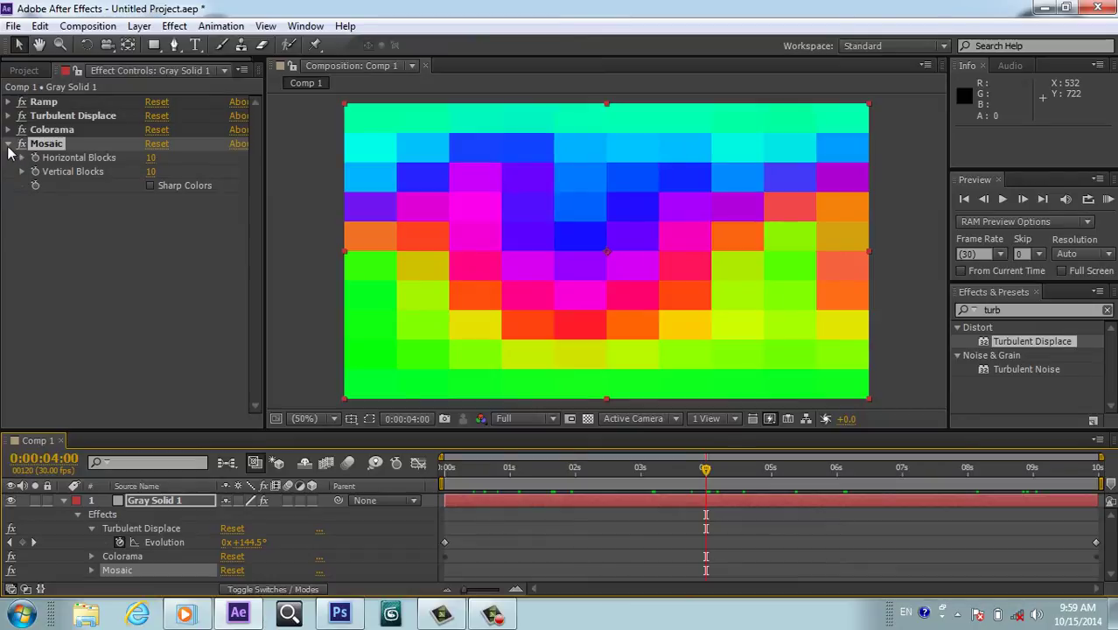
{"action": "left_click", "coordinate": [9, 144]}
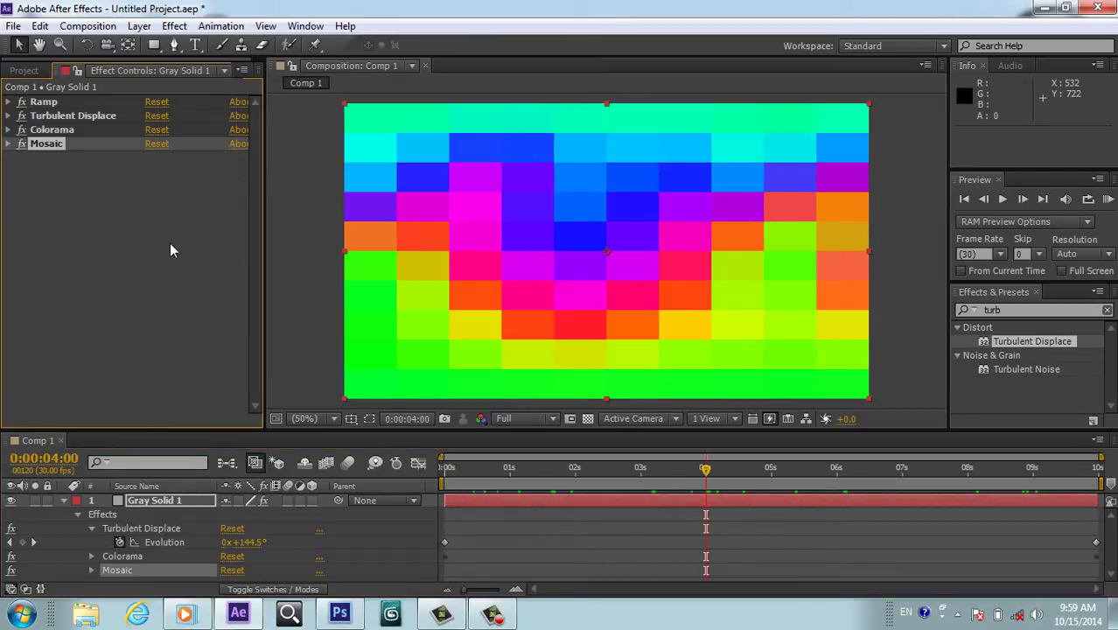
Apply a Photo Filter, Warming Filter (85), at 91% density and scrub to preview
{"action": "left_click", "coordinate": [174, 26]}
{"action": "mouse_move", "coordinate": [218, 346]}
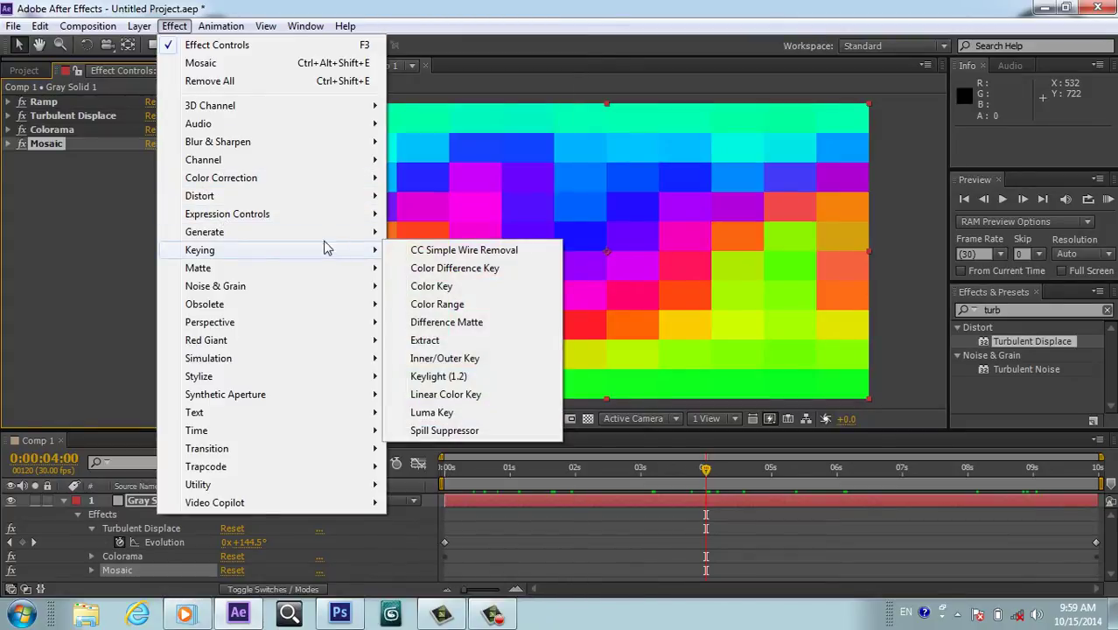
{"action": "mouse_move", "coordinate": [324, 178]}
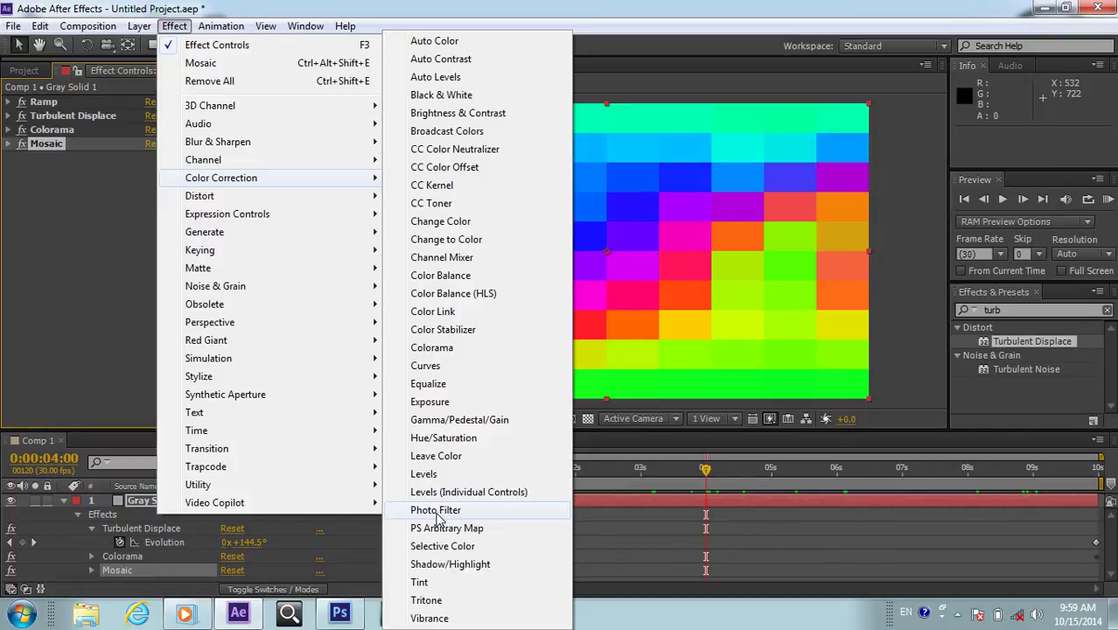
{"action": "key", "text": "Escape"}
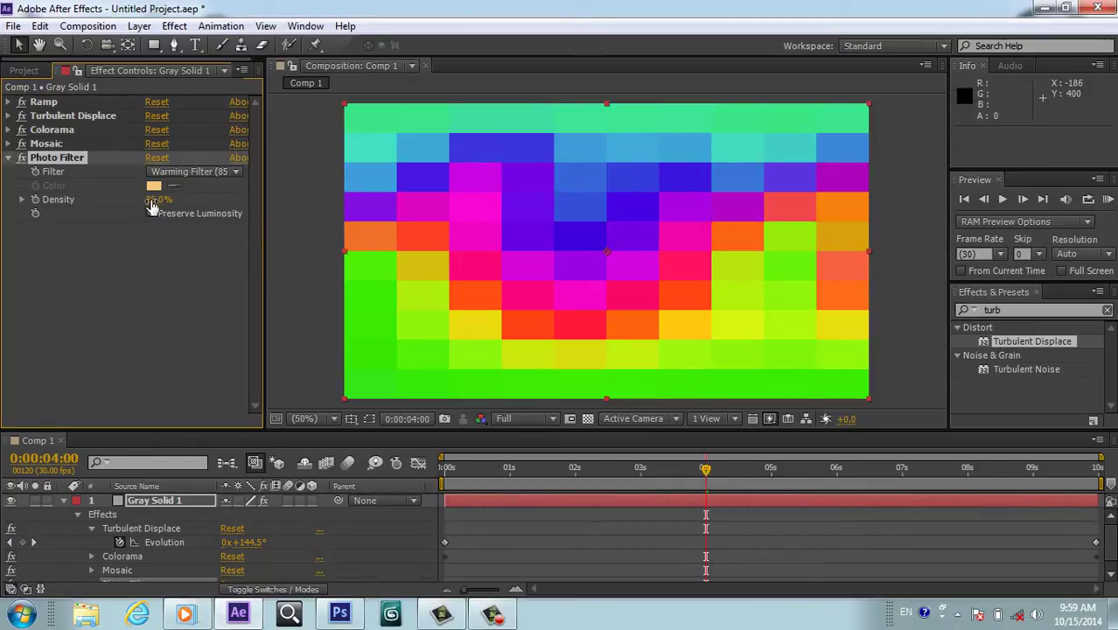
{"action": "left_click_drag", "start_coordinate": [152, 207], "coordinate": [214, 211]}
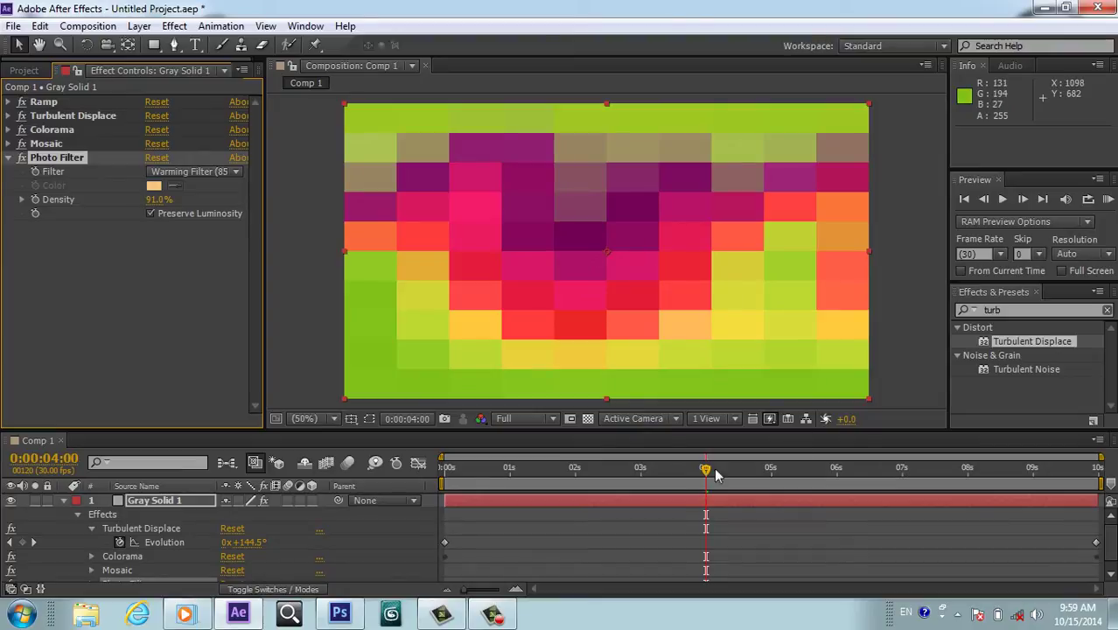
{"action": "left_click_drag", "start_coordinate": [707, 477], "coordinate": [652, 553]}
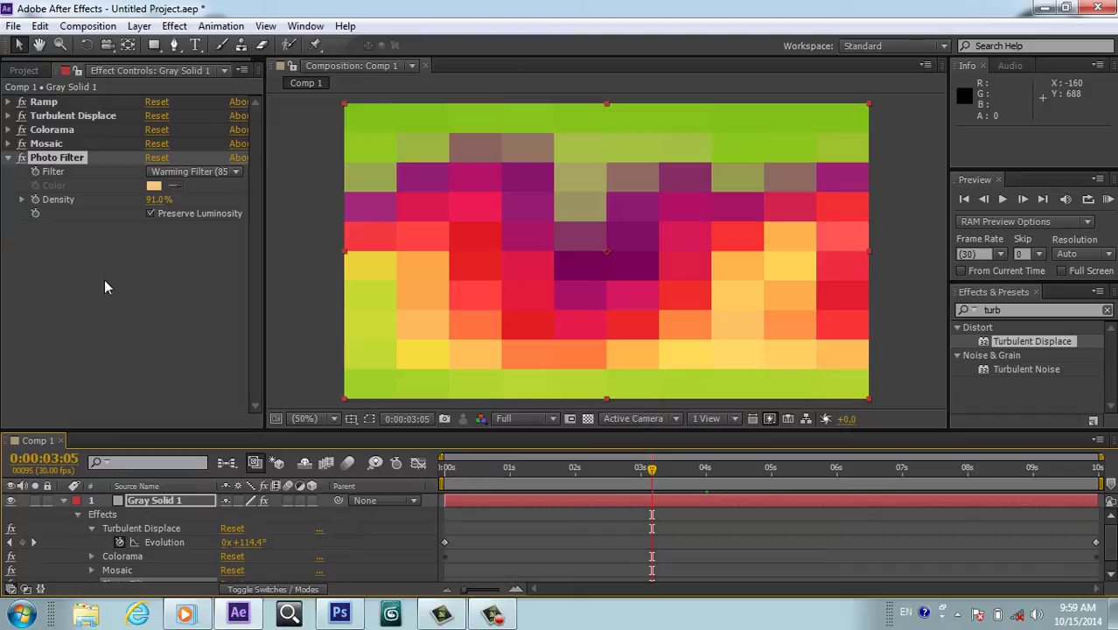
Collapse Photo Filter, add Hue/Saturation with Master Hue at 0x+277°, then collapse it
{"action": "left_click", "coordinate": [8, 159]}
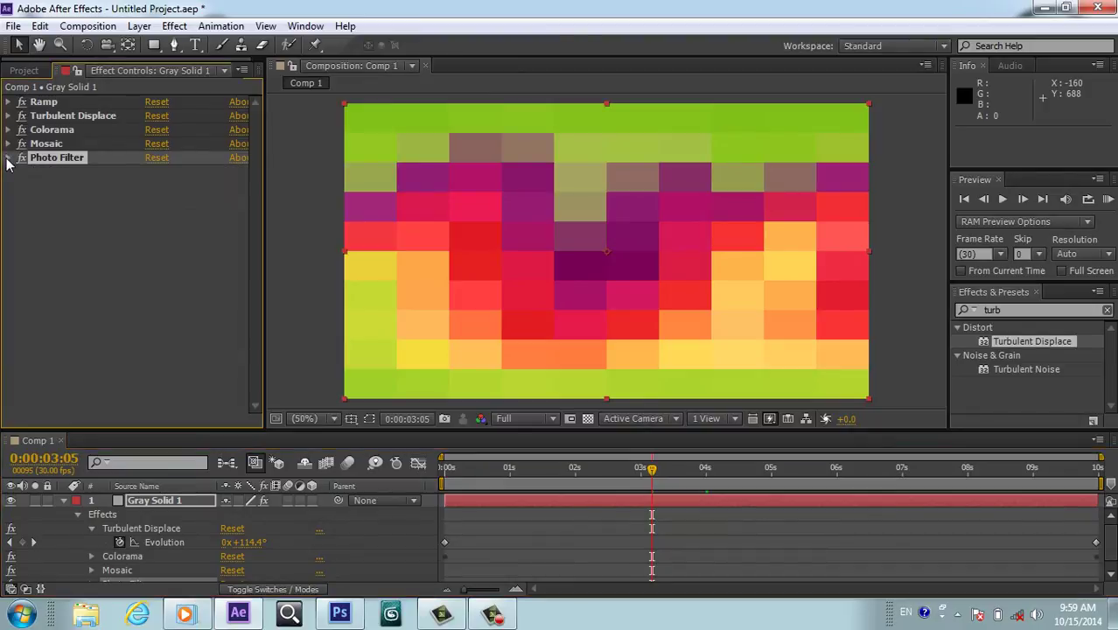
{"action": "left_click", "coordinate": [74, 158]}
{"action": "left_click", "coordinate": [179, 28]}
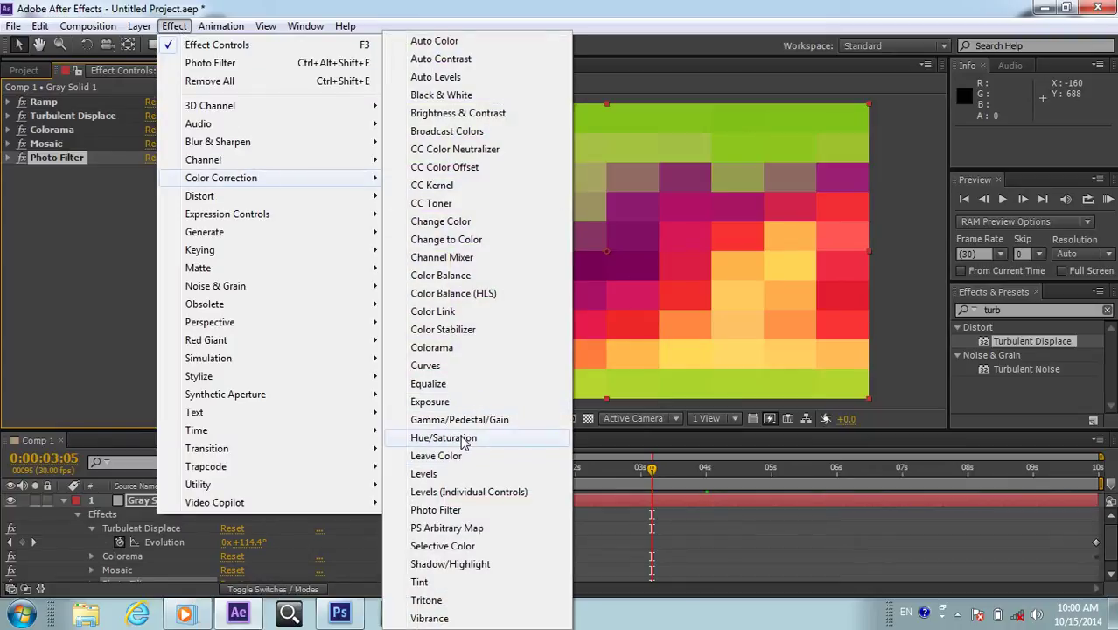
{"action": "left_click", "coordinate": [464, 442]}
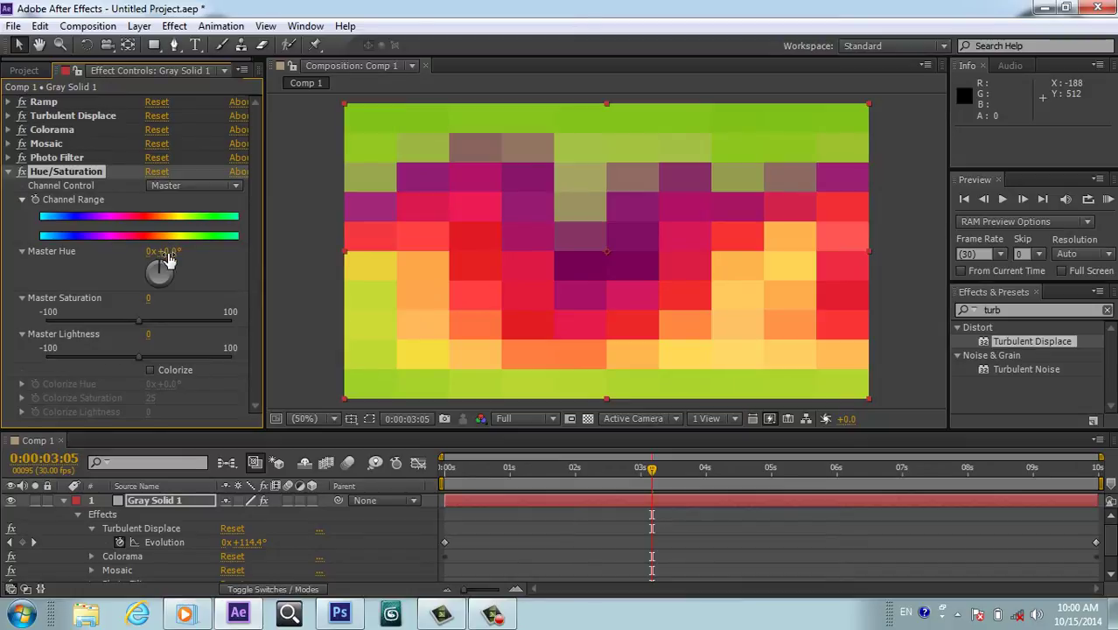
{"action": "left_click_drag", "start_coordinate": [169, 253], "coordinate": [407, 261]}
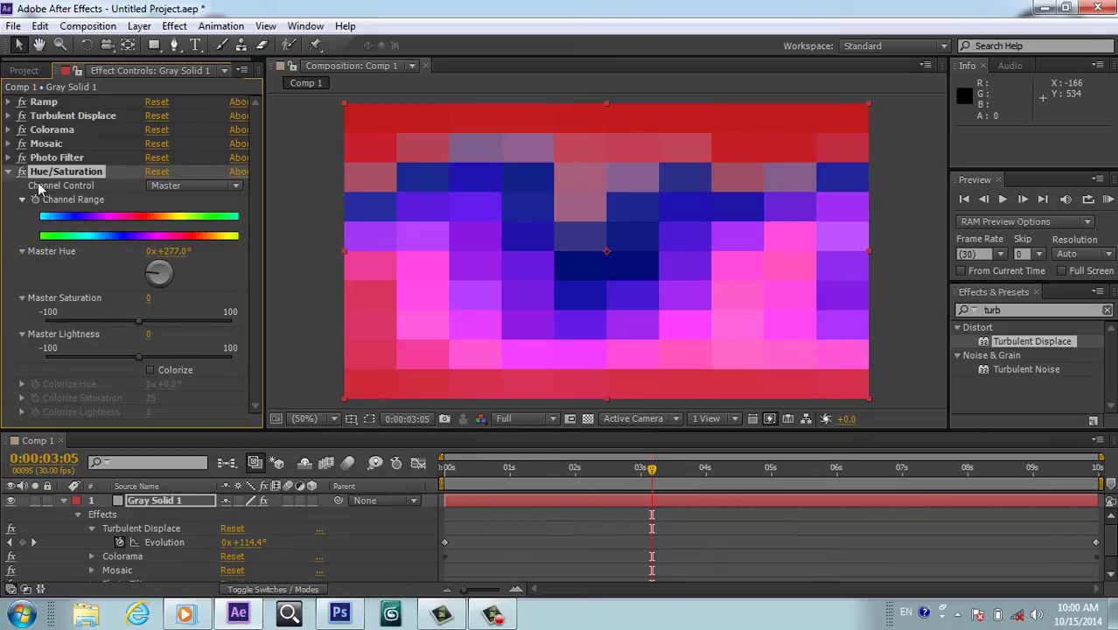
{"action": "left_click", "coordinate": [9, 173]}
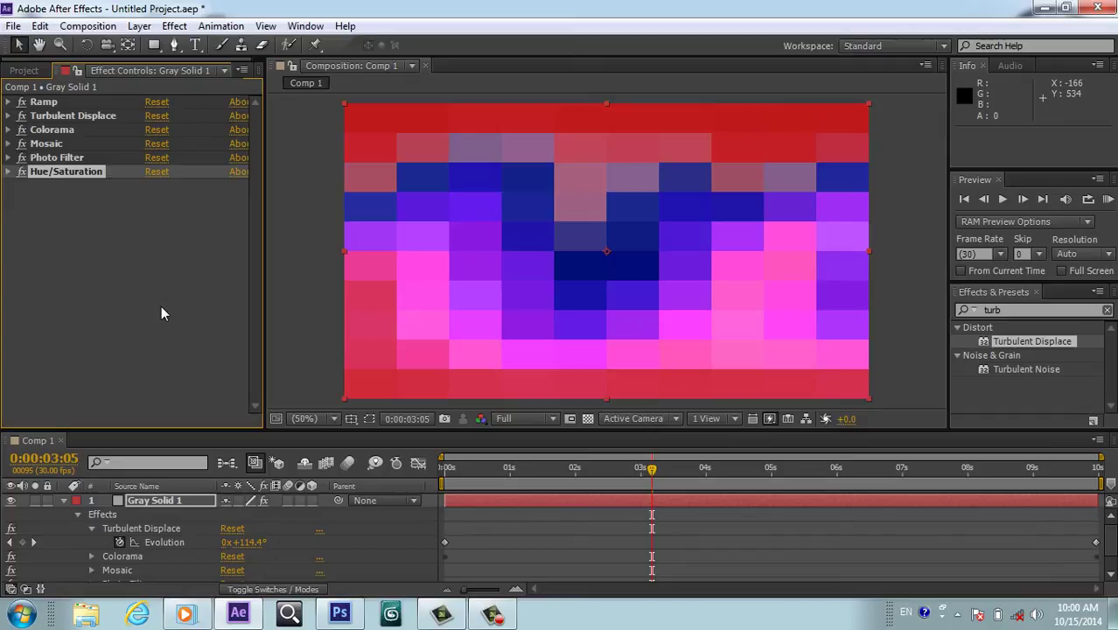
Add a Generate > Grid effect to Gray Solid 1, first trying Screen blending
{"action": "left_click", "coordinate": [174, 26]}
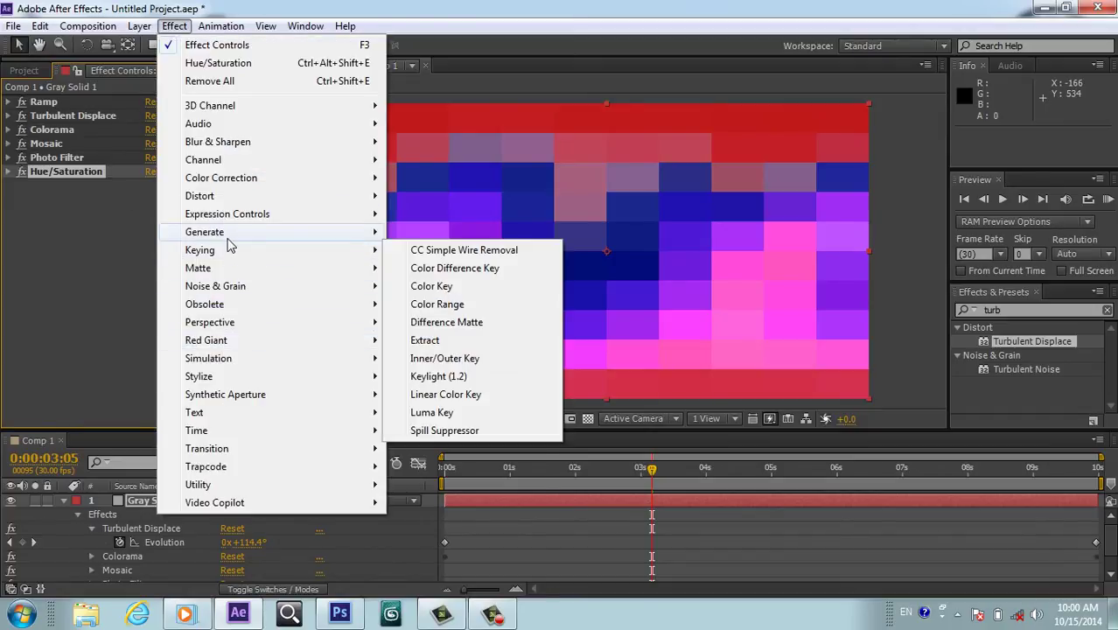
{"action": "mouse_move", "coordinate": [229, 245]}
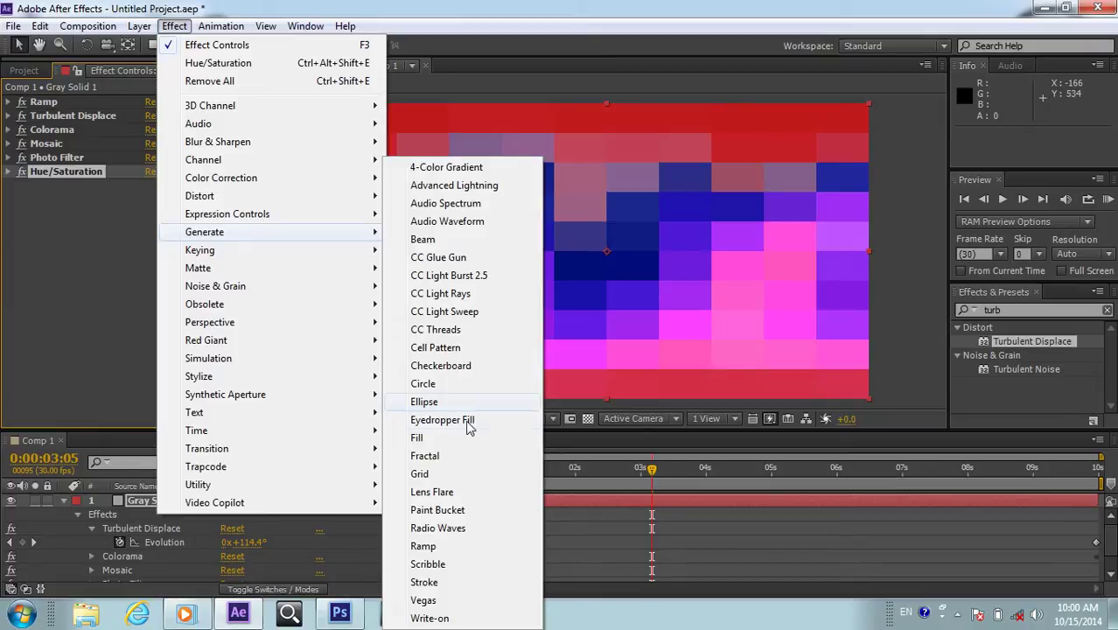
{"action": "left_click", "coordinate": [450, 476]}
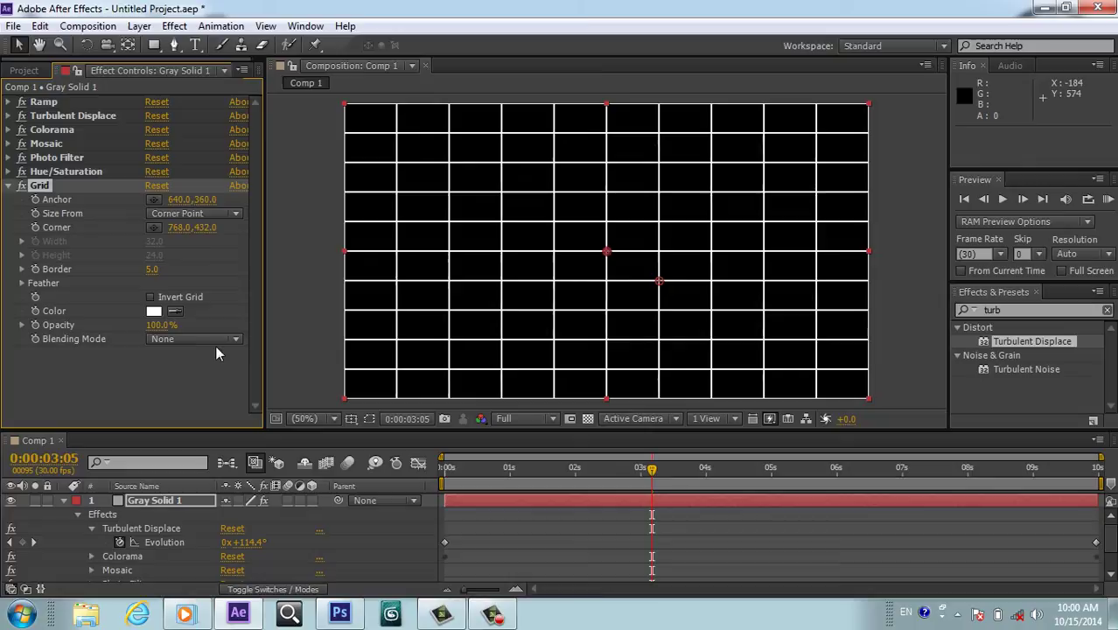
{"action": "left_click", "coordinate": [237, 344]}
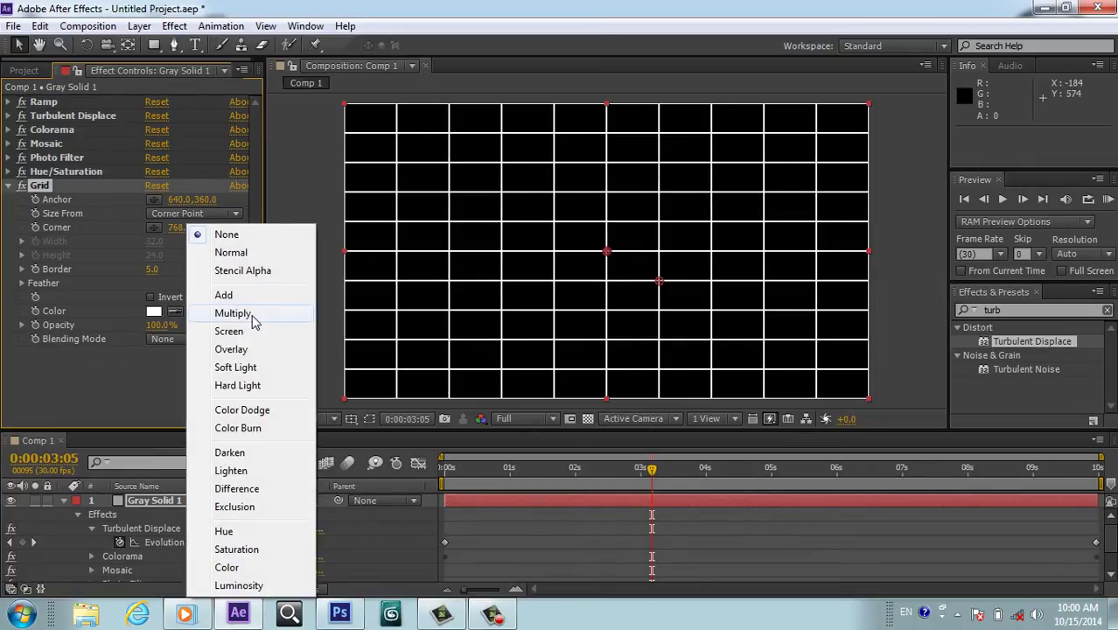
{"action": "left_click", "coordinate": [245, 334]}
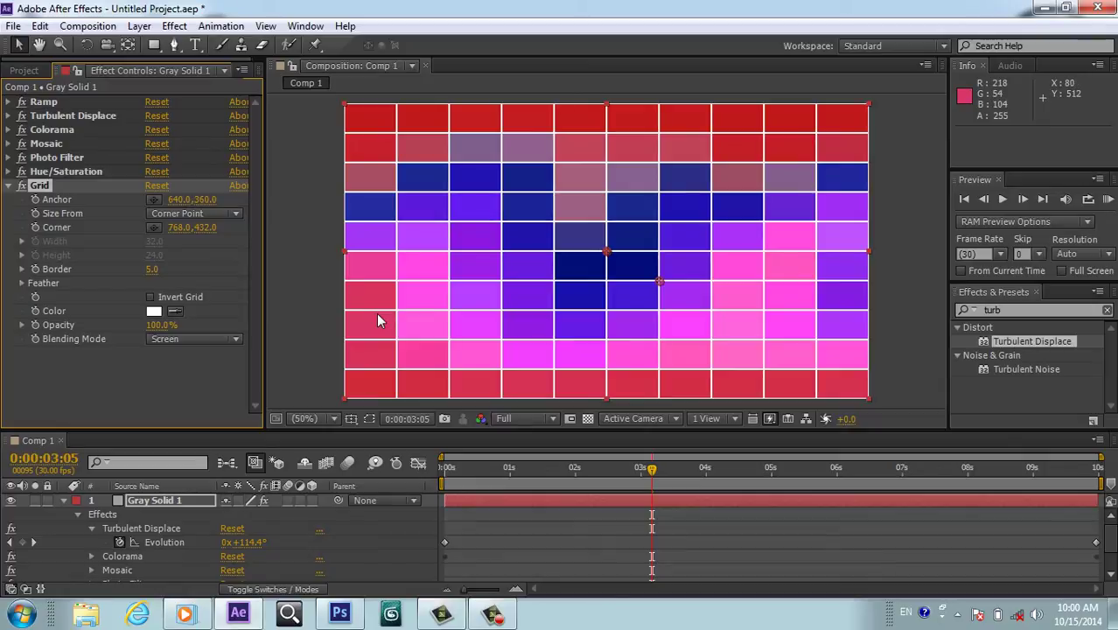
Make the grid lines black with Multiply blending and scrub the timeline to check
{"action": "left_click", "coordinate": [154, 313]}
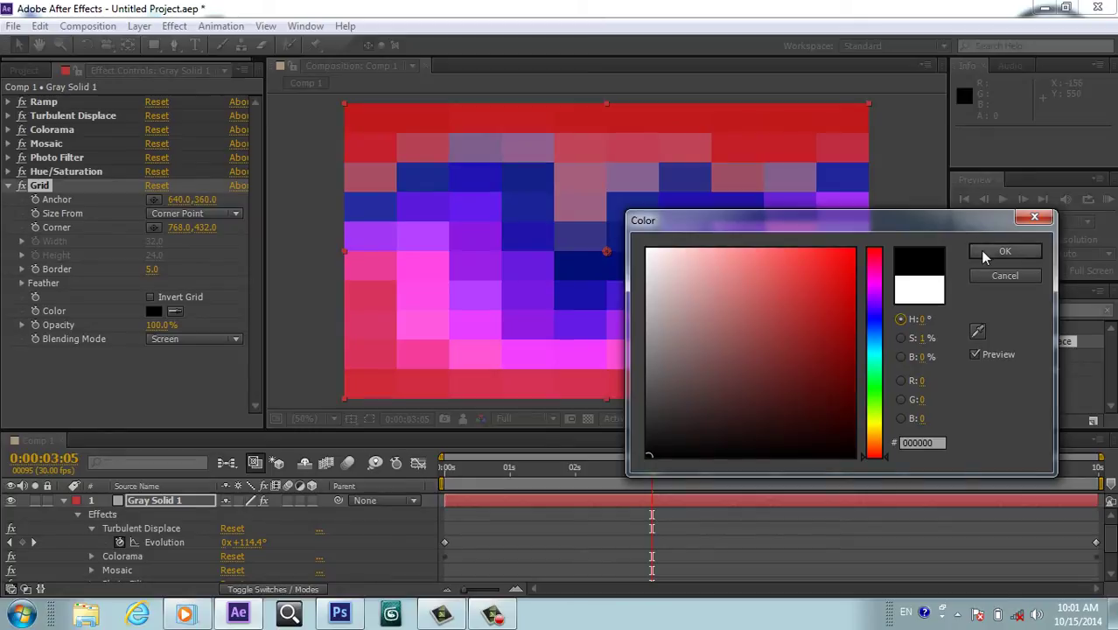
{"action": "left_click", "coordinate": [1004, 252]}
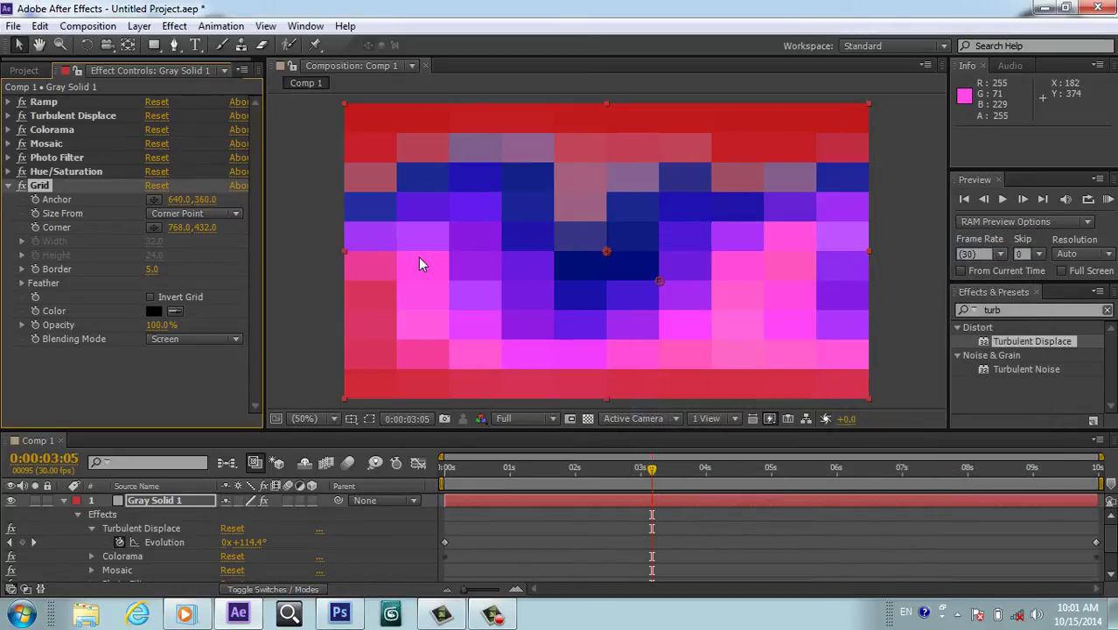
{"action": "left_click", "coordinate": [216, 341]}
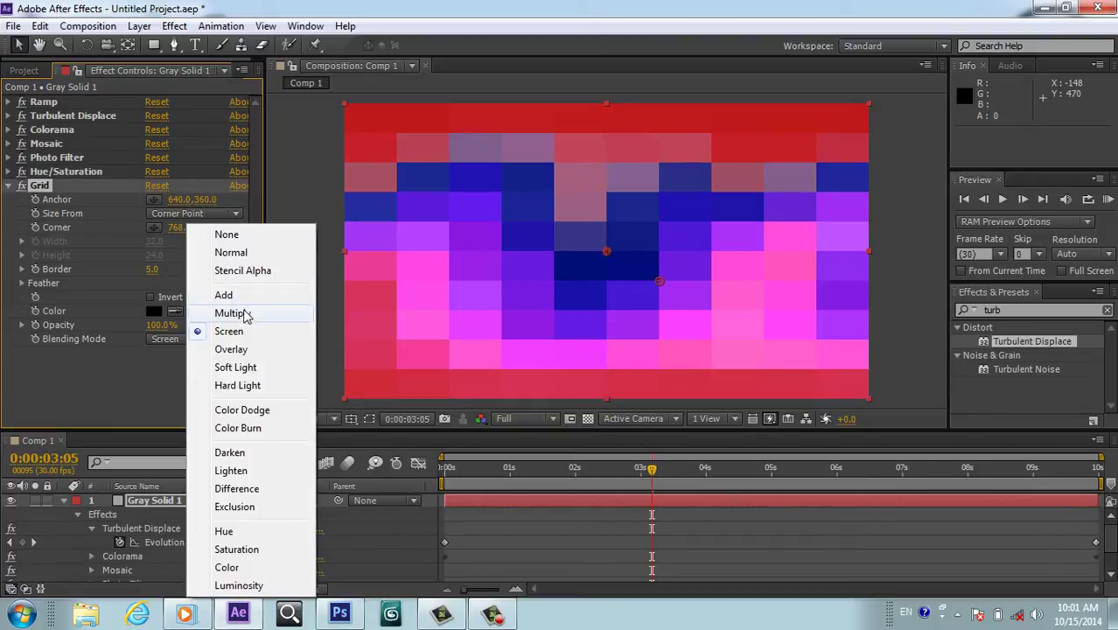
{"action": "left_click", "coordinate": [233, 313]}
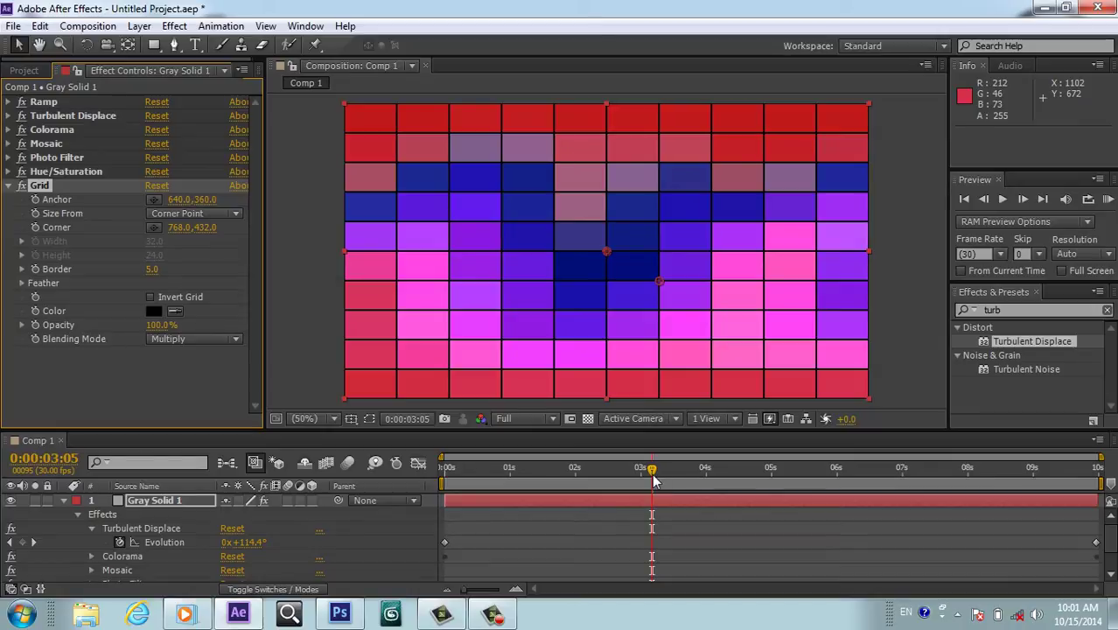
{"action": "left_click_drag", "start_coordinate": [652, 473], "coordinate": [544, 473]}
{"action": "left_click_drag", "start_coordinate": [691, 478], "coordinate": [543, 501]}
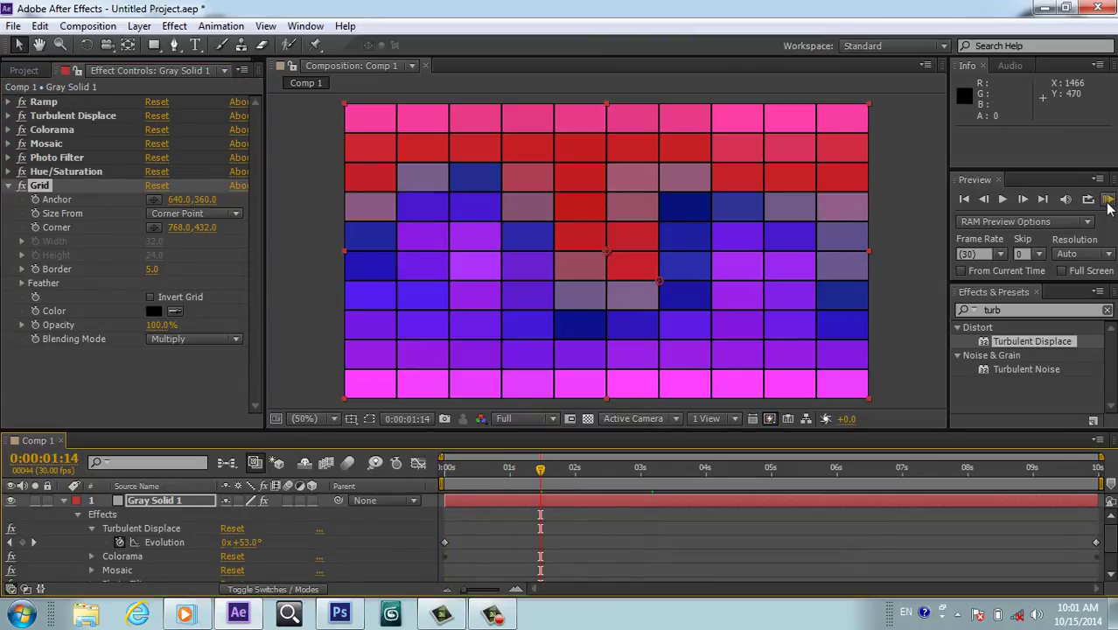
RAM-preview the animated mosaic grid, then stop playback
{"action": "left_click", "coordinate": [1108, 199]}
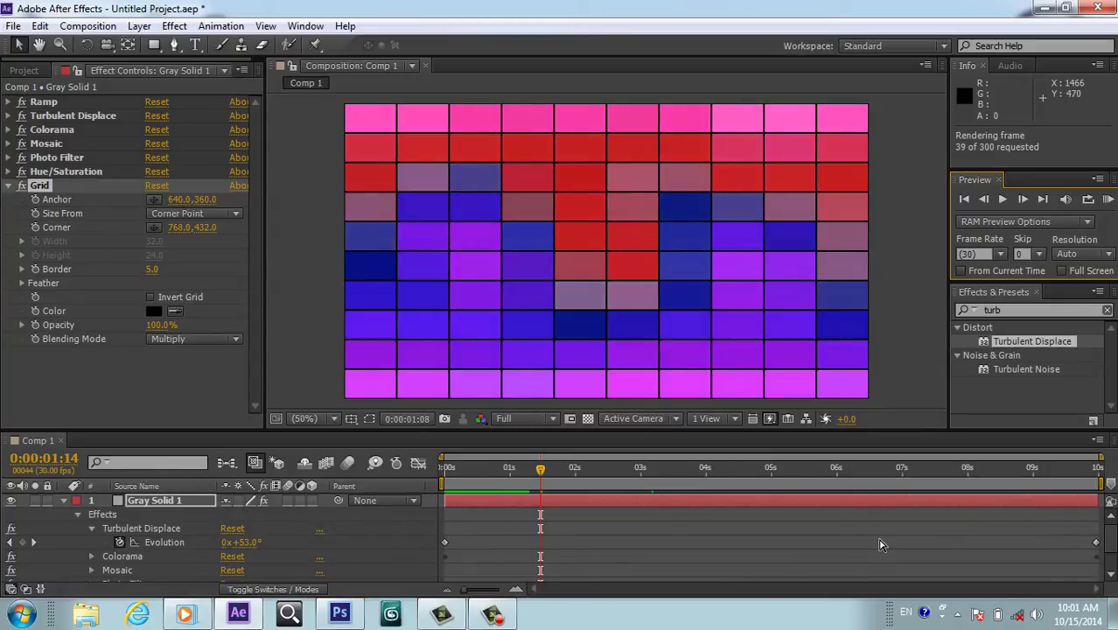
{"action": "left_click", "coordinate": [881, 544]}
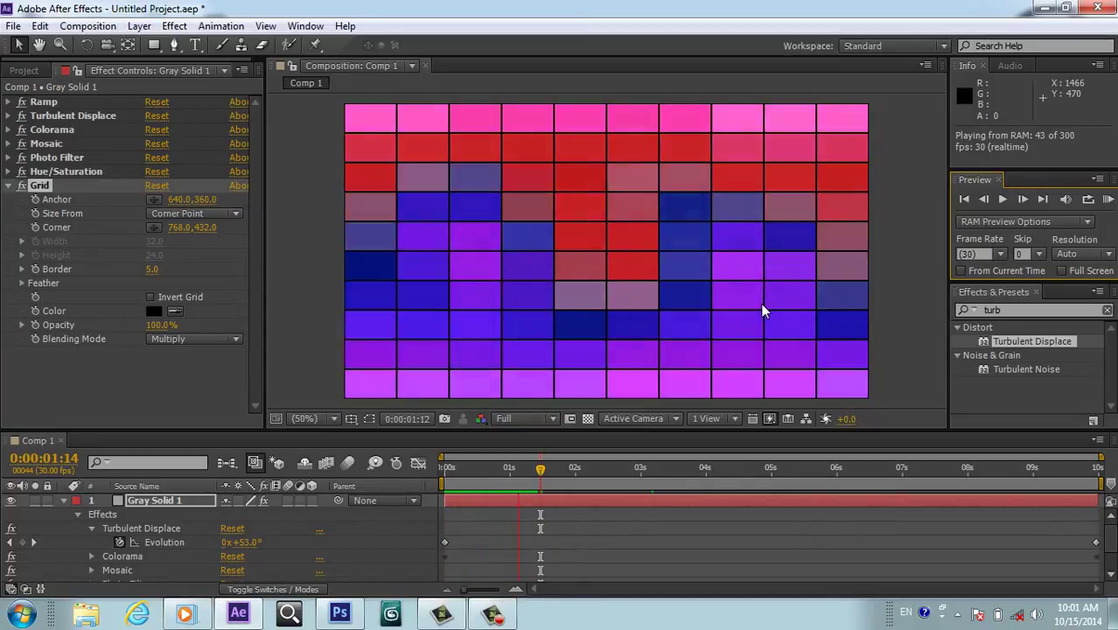
{"action": "left_click", "coordinate": [7, 194]}
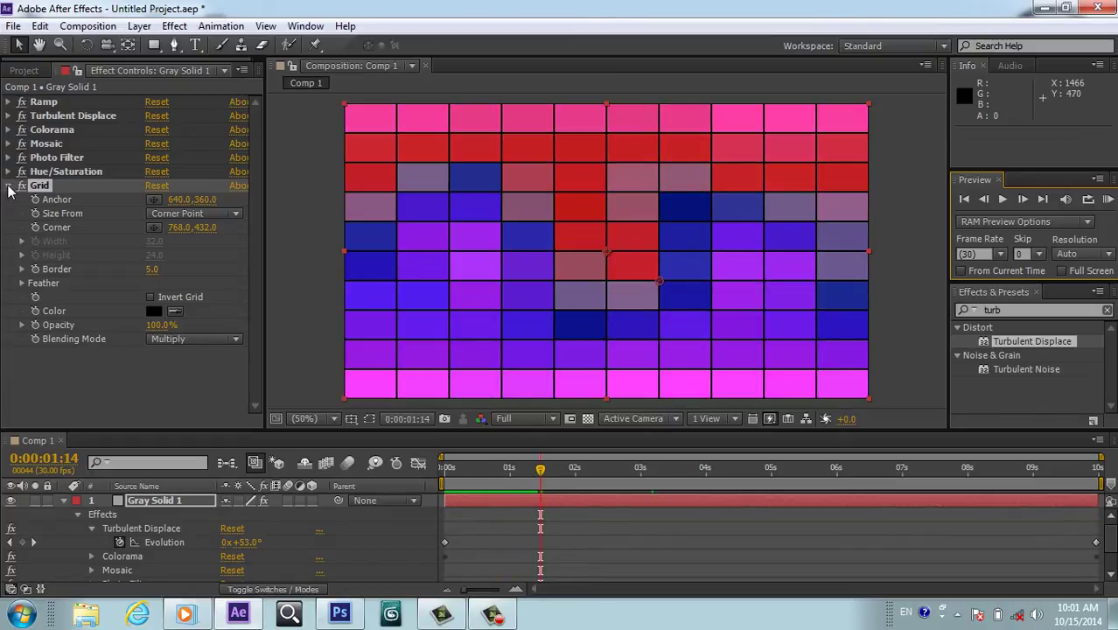
Collapse the Grid settings, scrub the mosaic, and bring up the promo video in Windows Media Player
{"action": "left_click", "coordinate": [8, 187]}
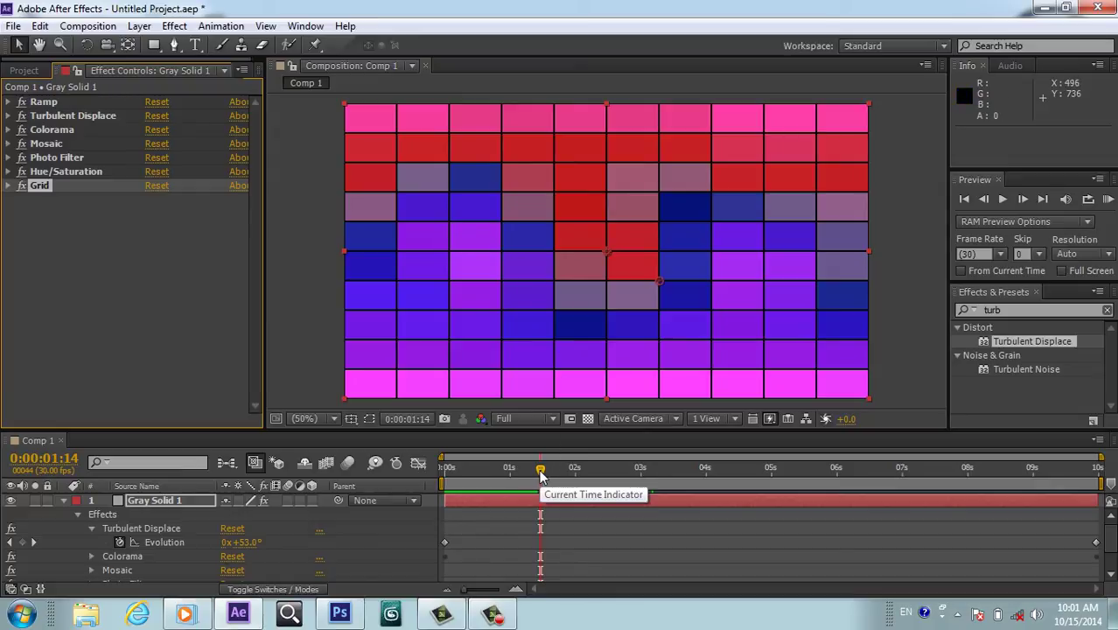
{"action": "left_click_drag", "start_coordinate": [540, 473], "coordinate": [521, 498]}
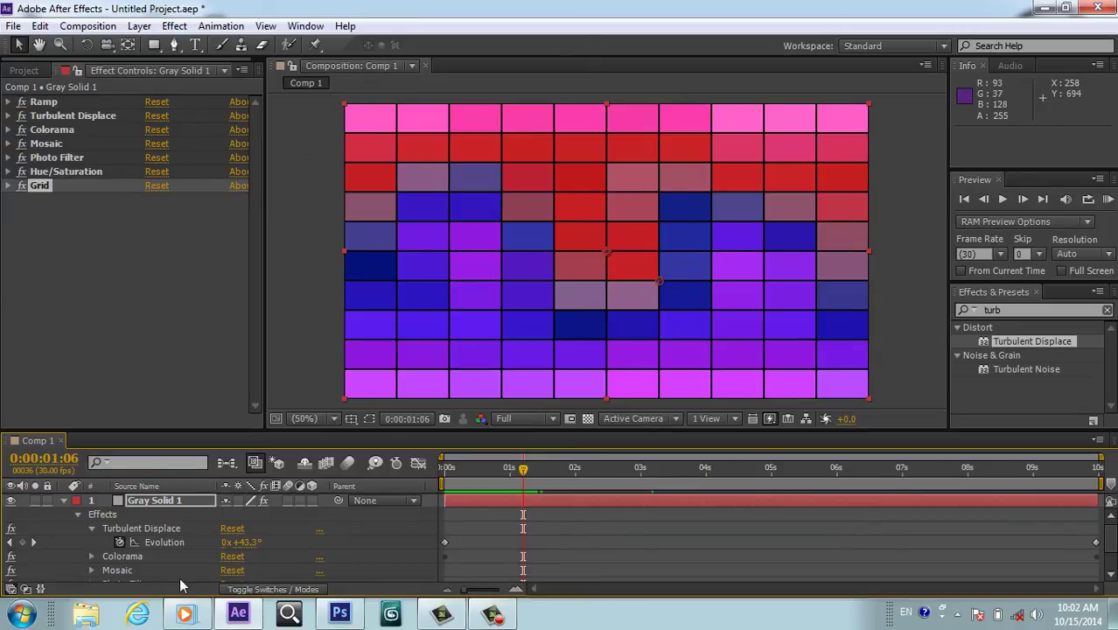
{"action": "left_click", "coordinate": [204, 620]}
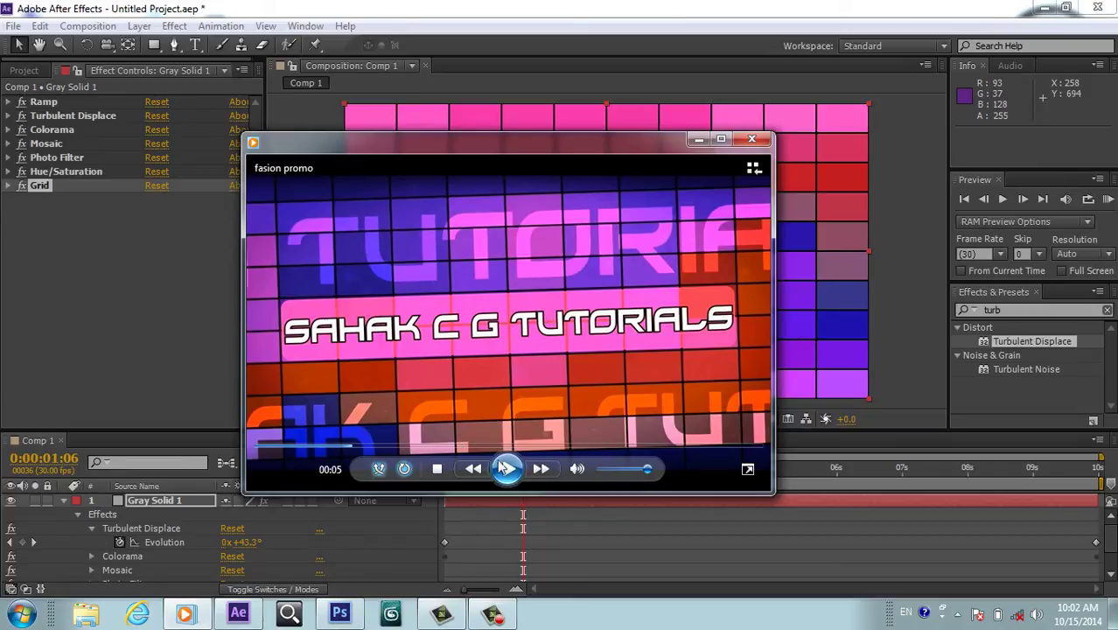
Play the promo video to 00:15 as a reference, then minimise Windows Media Player
{"action": "left_click", "coordinate": [510, 471]}
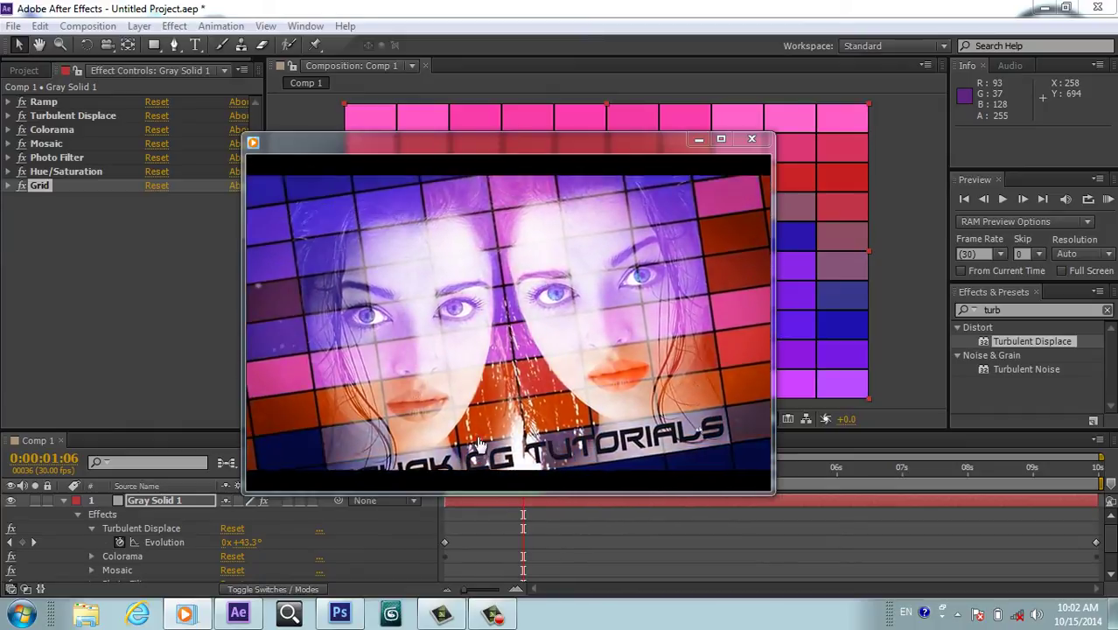
{"action": "left_click", "coordinate": [508, 470]}
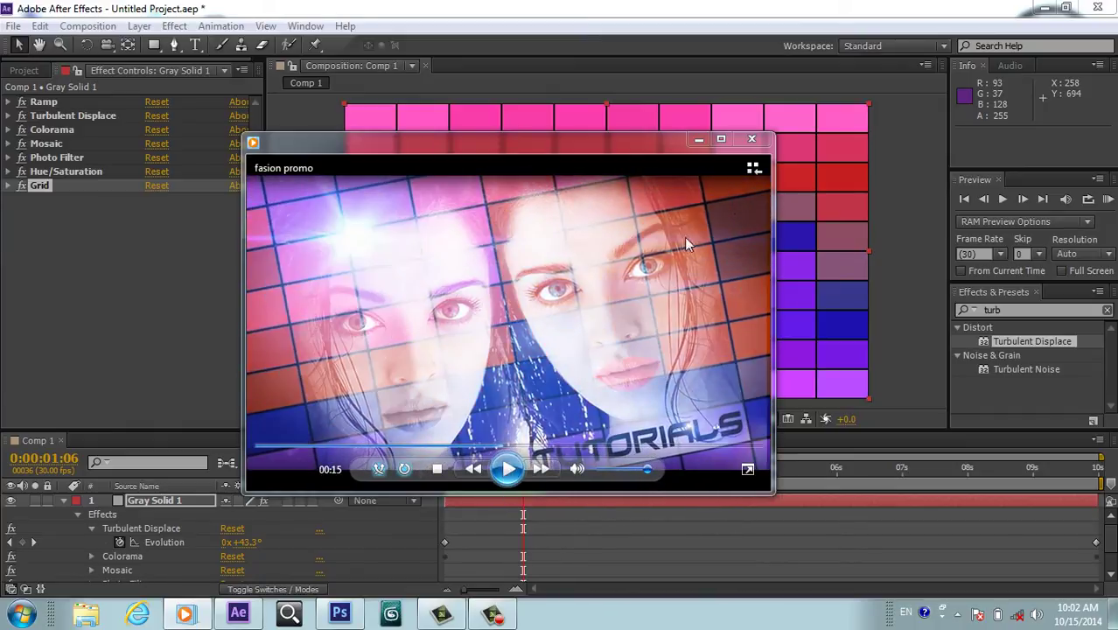
{"action": "left_click", "coordinate": [698, 140]}
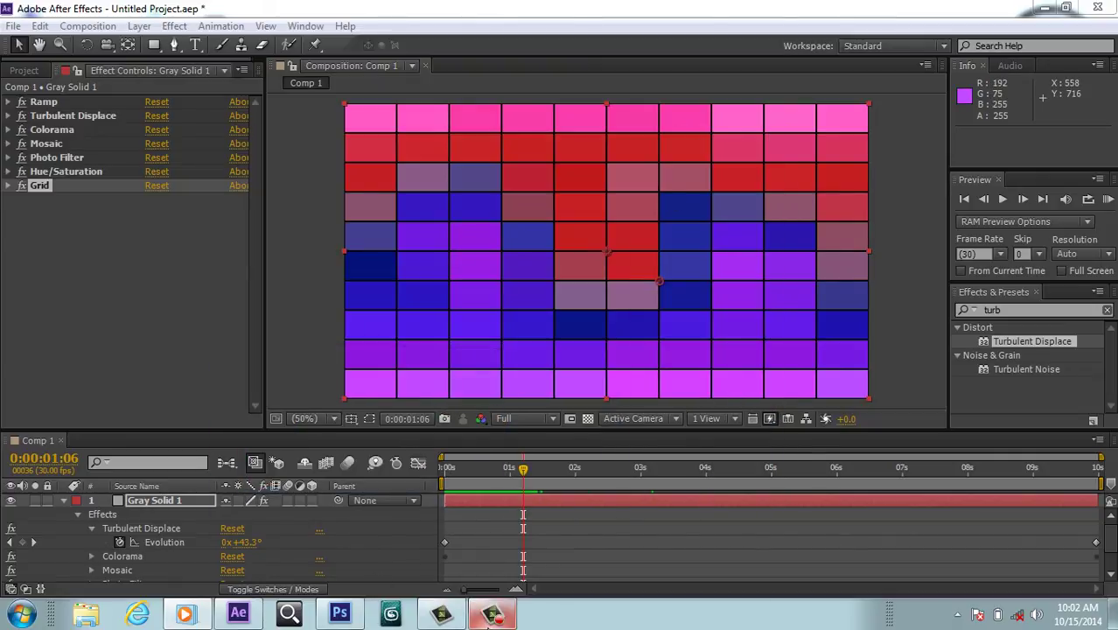
{"action": "left_click", "coordinate": [490, 617]}
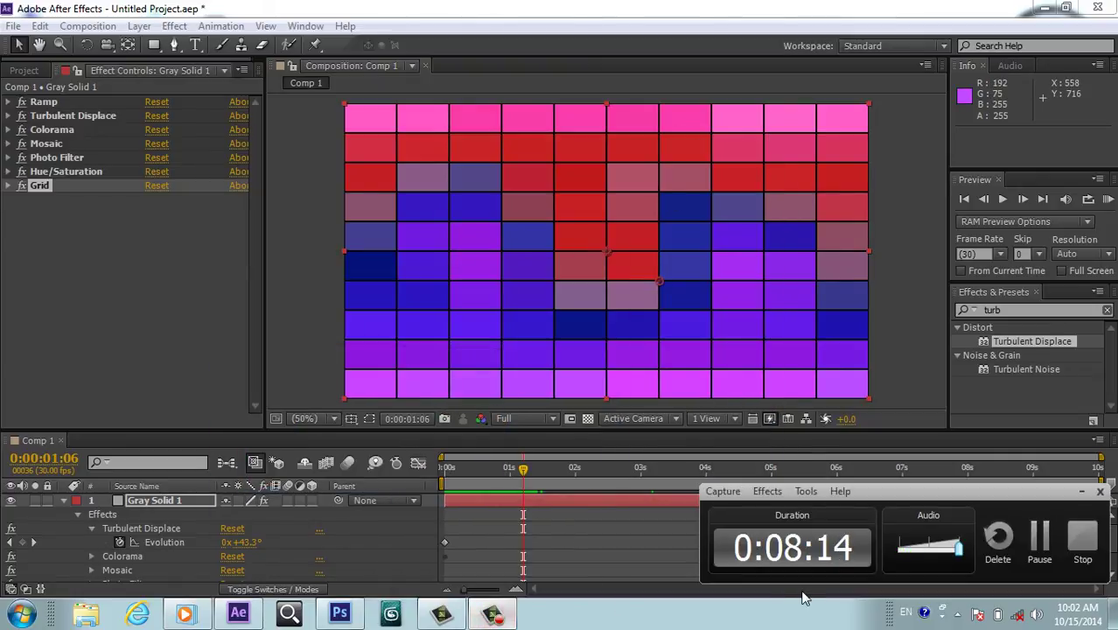